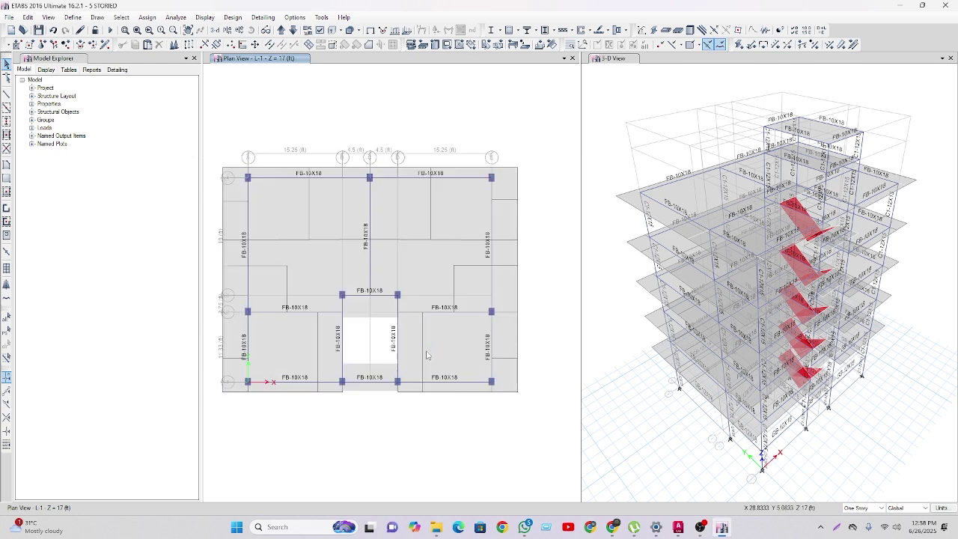
Step: Select all floor objects in the model by object type
{"action": "middle_click_drag", "start_coordinate": [434, 356], "coordinate": [446, 365]}
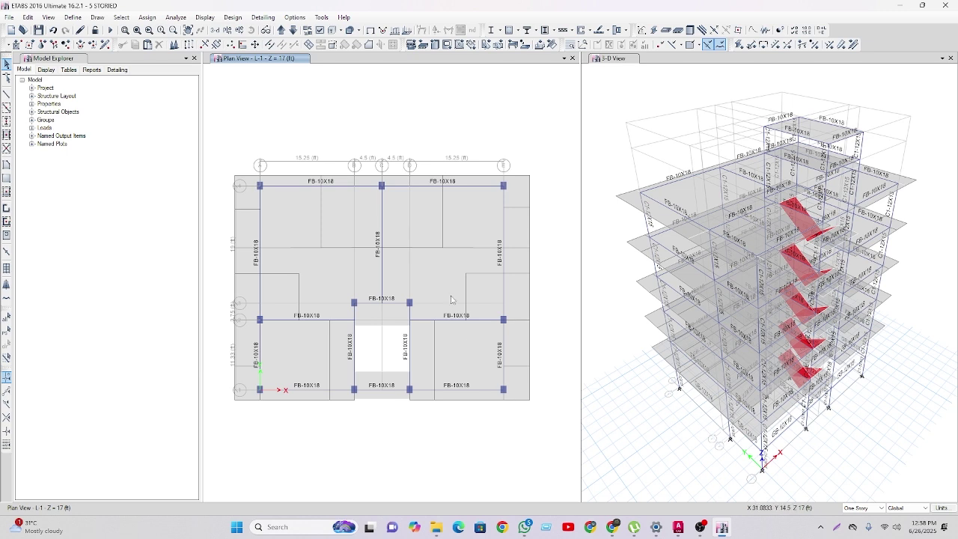
{"action": "left_click", "coordinate": [121, 16]}
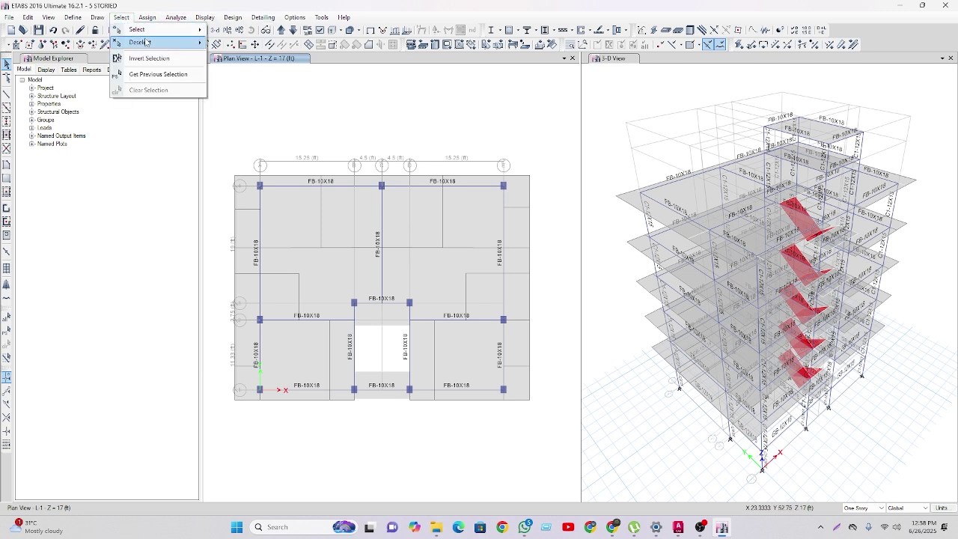
{"action": "mouse_move", "coordinate": [142, 29]}
{"action": "left_click", "coordinate": [266, 103]}
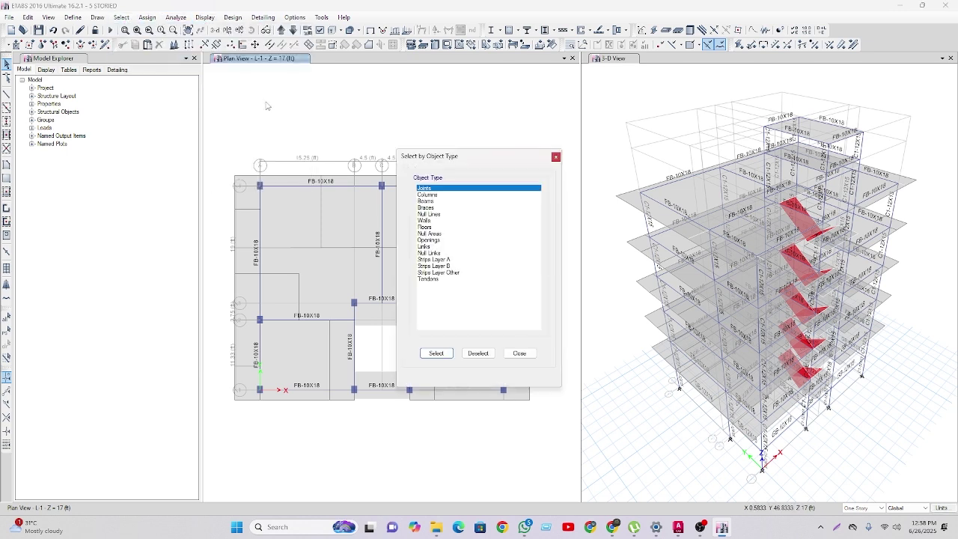
{"action": "left_click", "coordinate": [431, 227]}
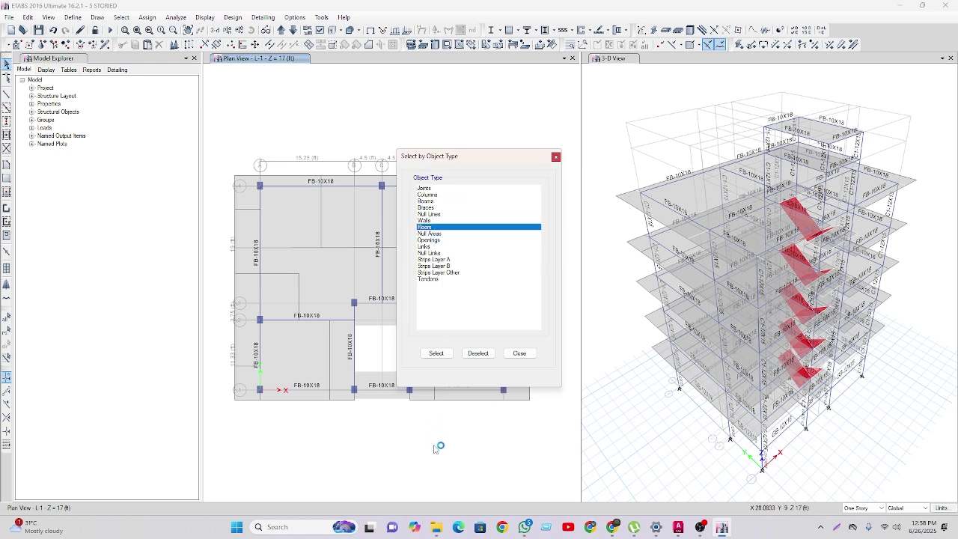
{"action": "left_click", "coordinate": [437, 353]}
{"action": "left_click", "coordinate": [519, 353]}
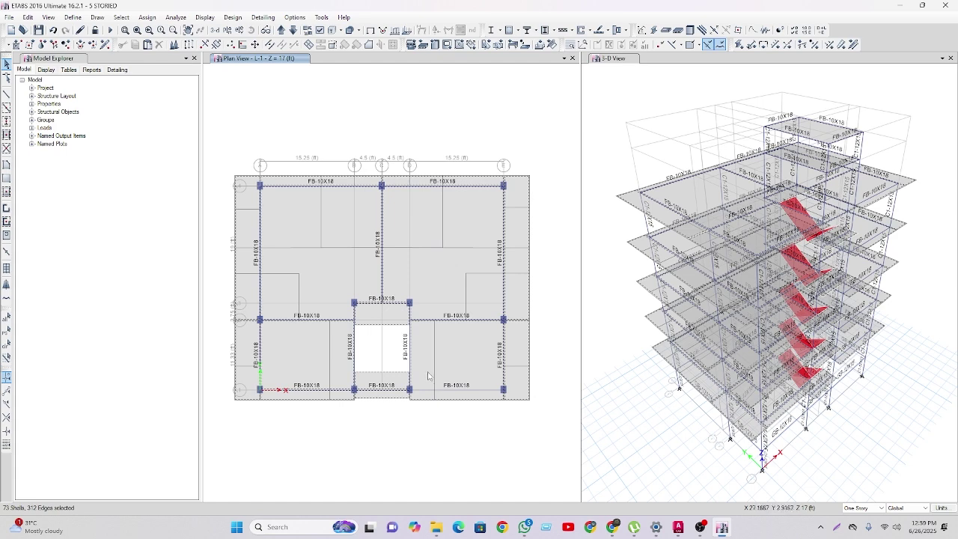
Step: Set the story option to Similar Stories and add the red stair flight shells to the floor selection
{"action": "scroll", "coordinate": [814, 253], "scroll_direction": "up", "scroll_amount": 5}
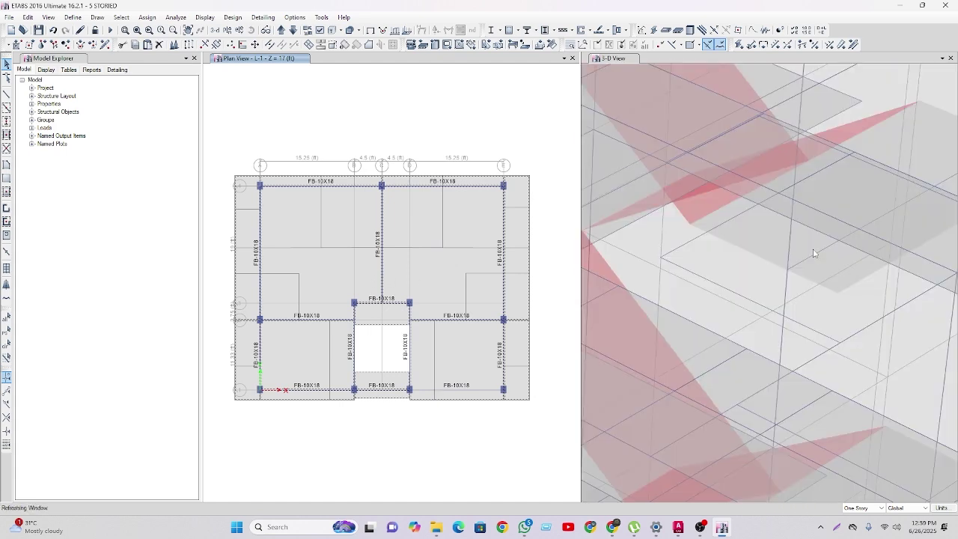
{"action": "scroll", "coordinate": [814, 254], "scroll_direction": "down", "scroll_amount": 3}
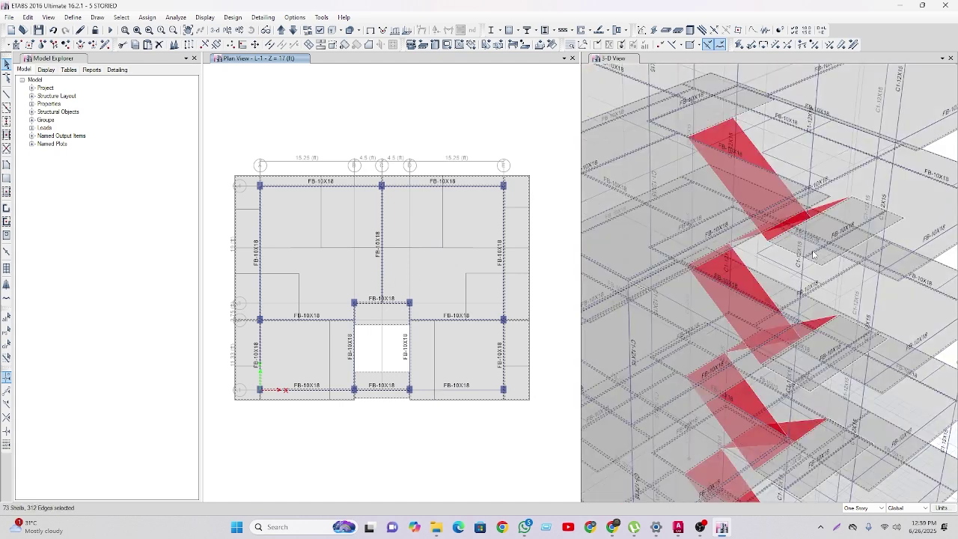
{"action": "left_click", "coordinate": [876, 510]}
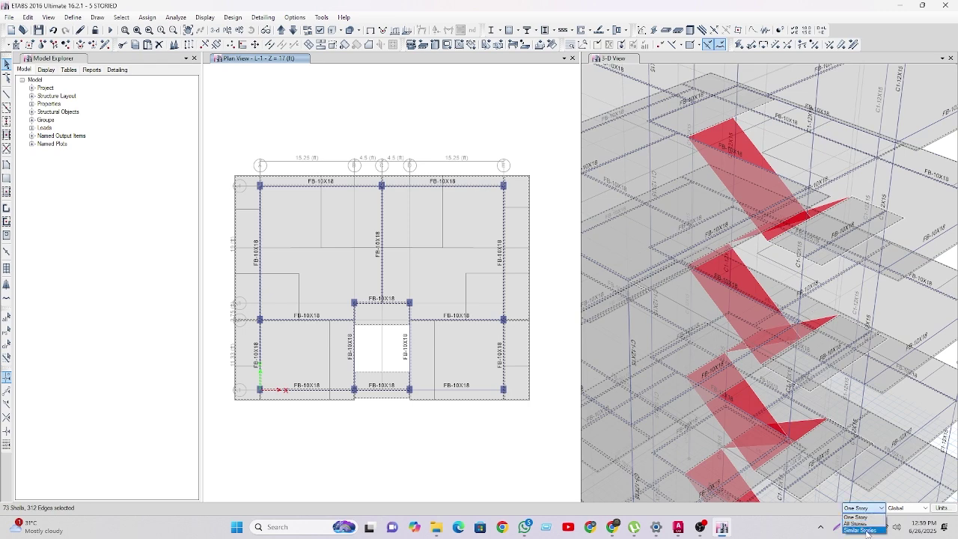
{"action": "left_click", "coordinate": [860, 530]}
{"action": "left_click", "coordinate": [742, 150]}
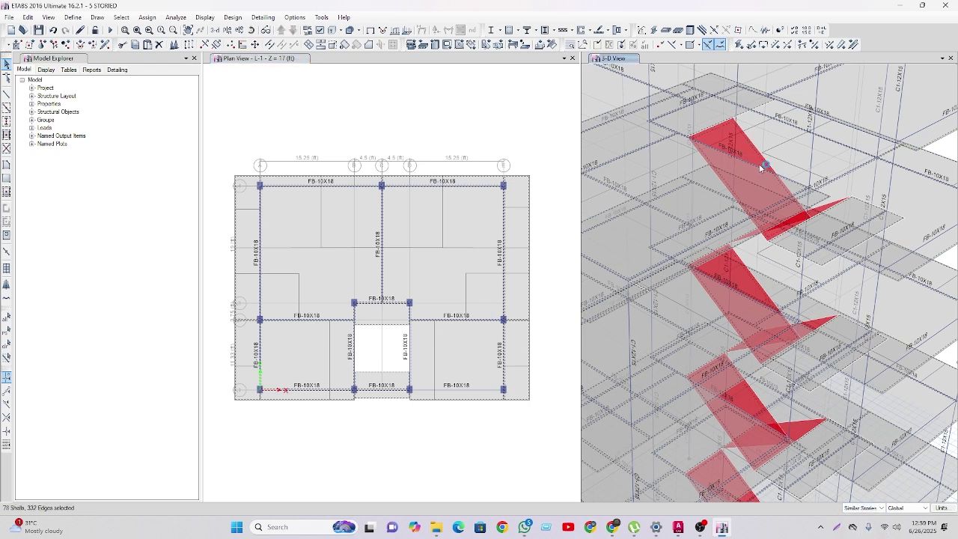
{"action": "scroll", "coordinate": [786, 370], "scroll_direction": "down", "scroll_amount": 2}
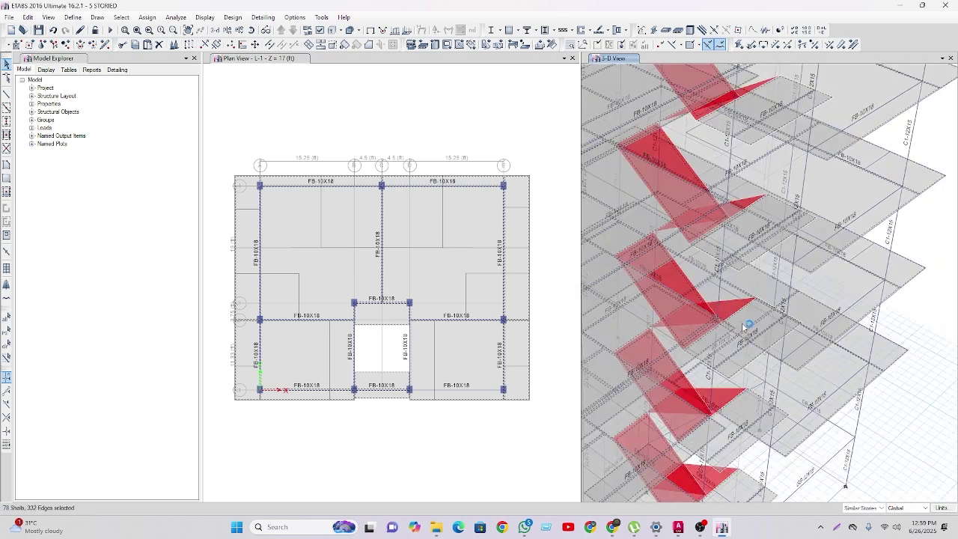
{"action": "scroll", "coordinate": [739, 332], "scroll_direction": "down", "scroll_amount": 4}
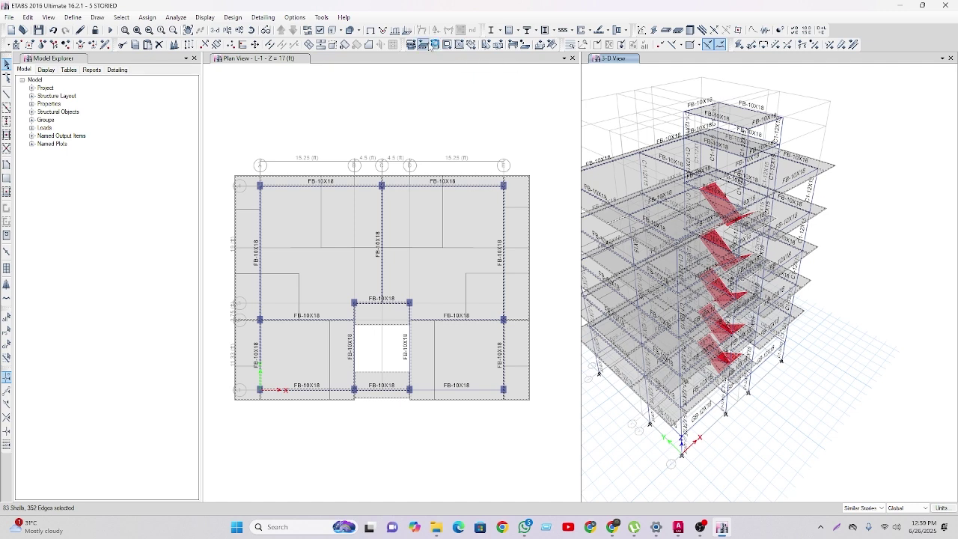
Step: Assign a uniform gravity shell load of 25 lb/ft² in load pattern FF to the selected shells, replacing existing loads
{"action": "right_click", "coordinate": [872, 43]}
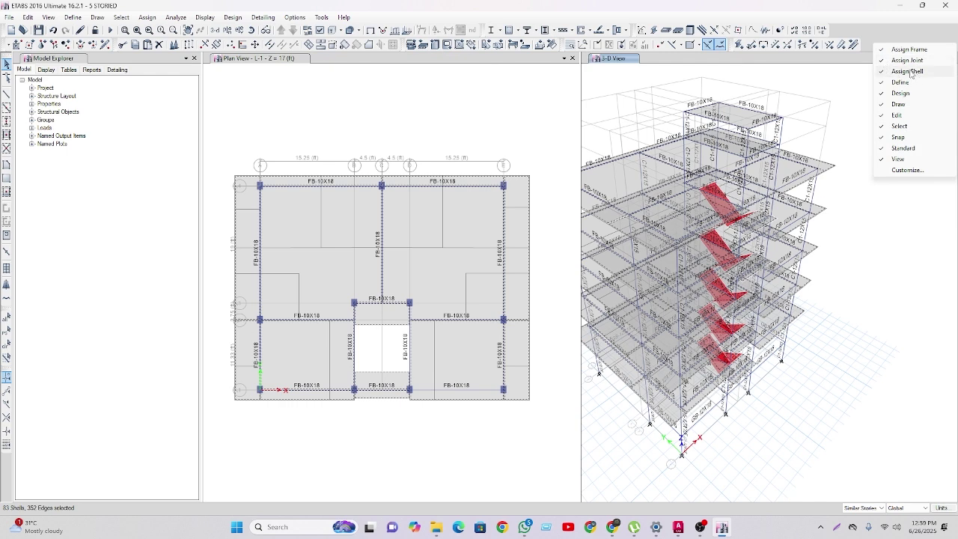
{"action": "left_click", "coordinate": [540, 45]}
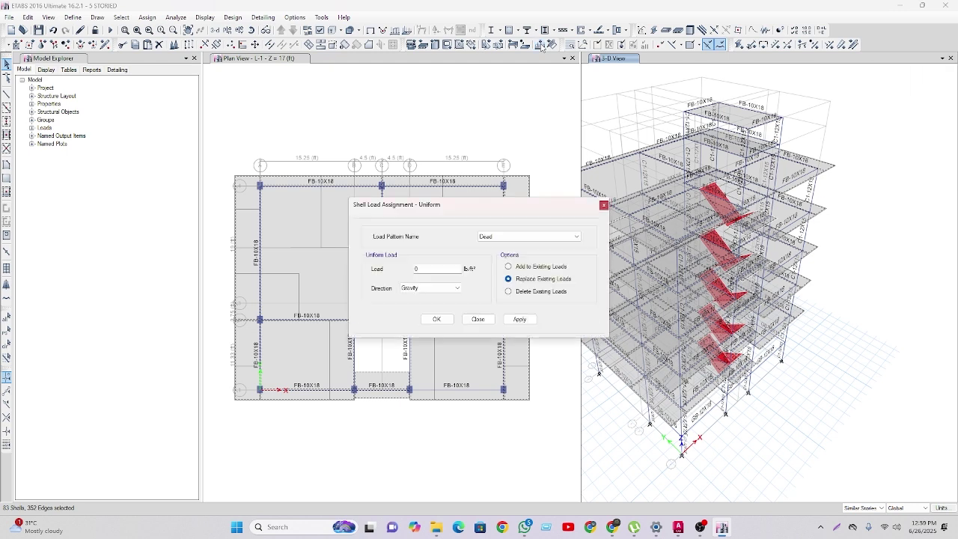
{"action": "left_click_drag", "start_coordinate": [522, 213], "coordinate": [469, 160]}
{"action": "left_click", "coordinate": [484, 184]}
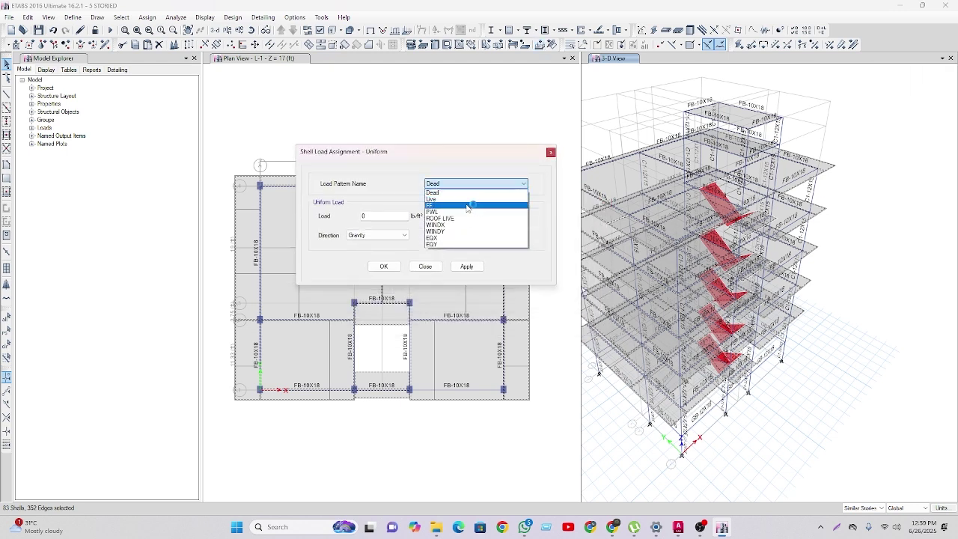
{"action": "left_click", "coordinate": [468, 205]}
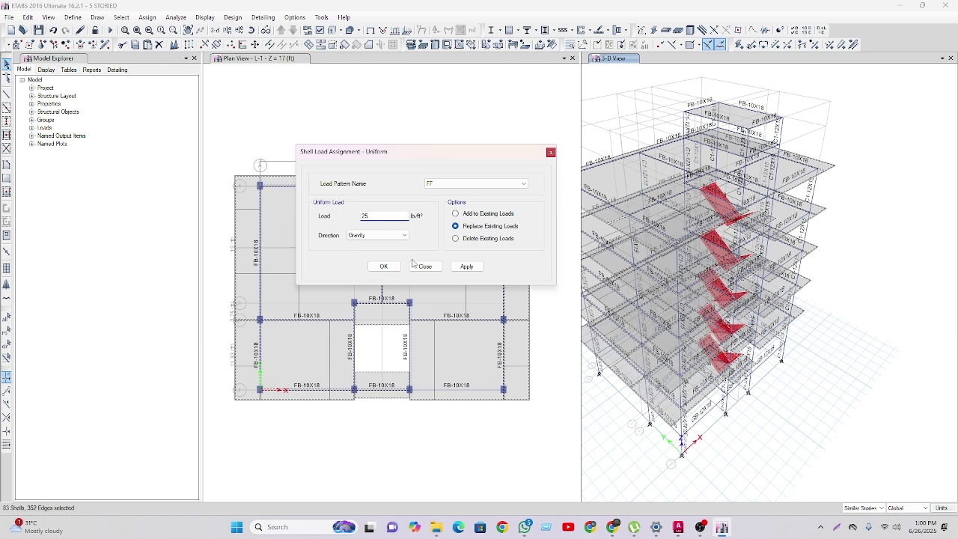
{"action": "left_click", "coordinate": [383, 267]}
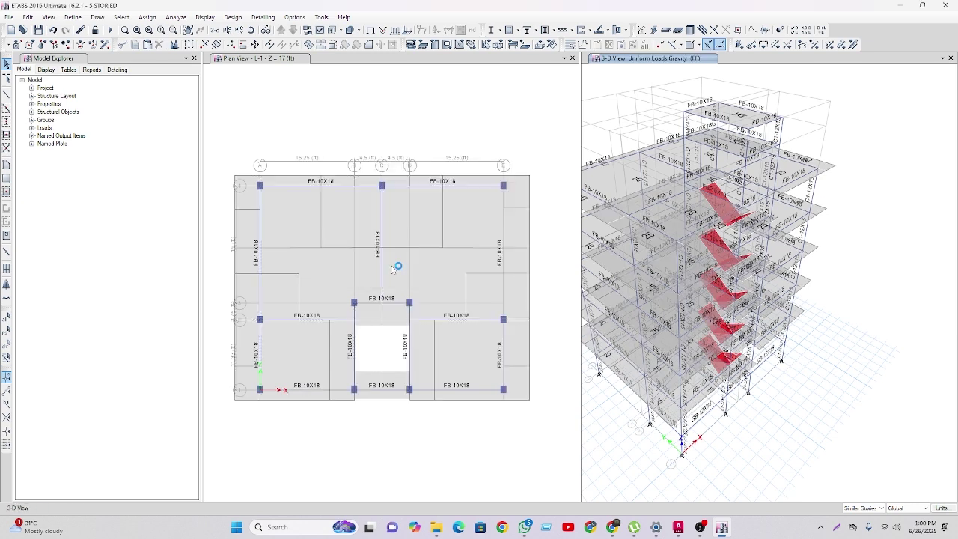
Step: Reselect the previous floor and stair shells and assign a uniform Live gravity load of 42 lb/ft², replacing existing loads
{"action": "left_click", "coordinate": [379, 441]}
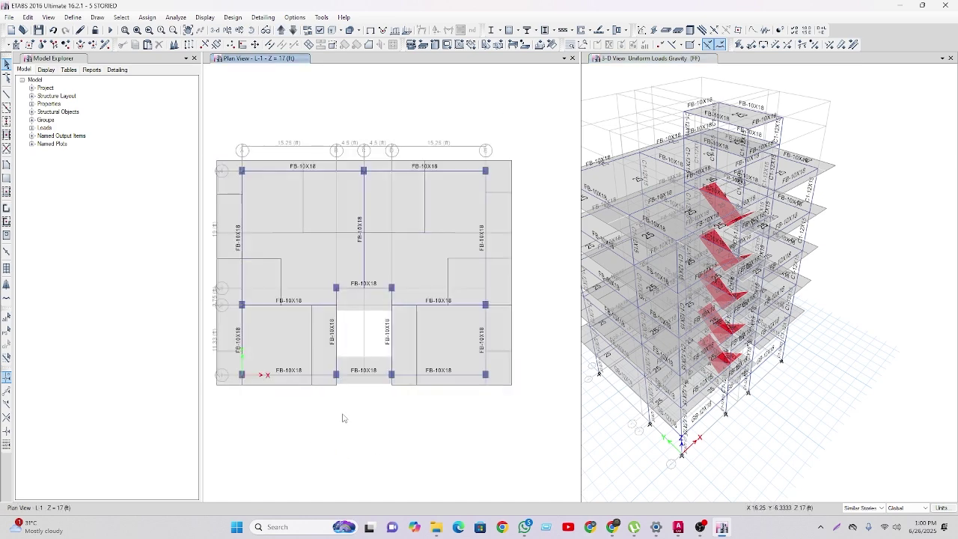
{"action": "left_click", "coordinate": [736, 359]}
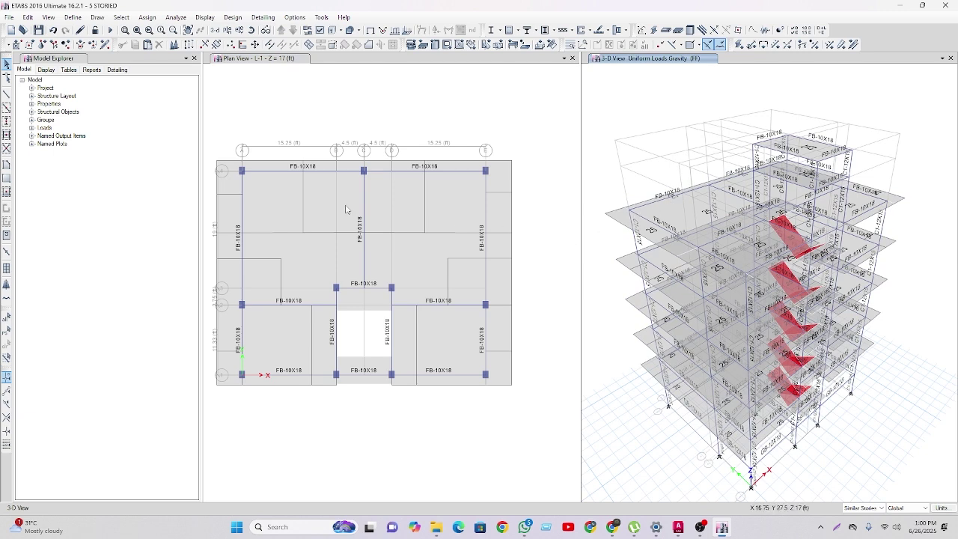
{"action": "left_click", "coordinate": [9, 337]}
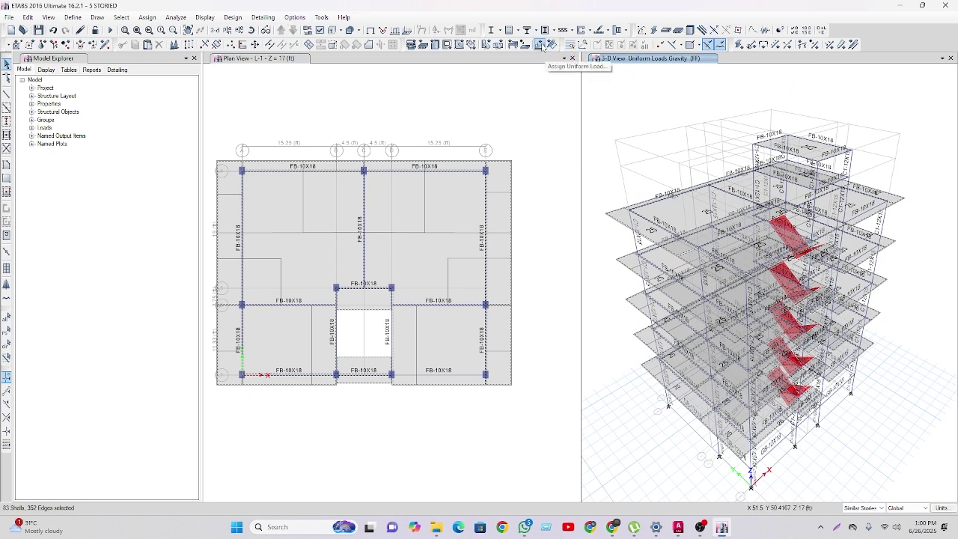
{"action": "left_click", "coordinate": [540, 45]}
{"action": "left_click", "coordinate": [479, 183]}
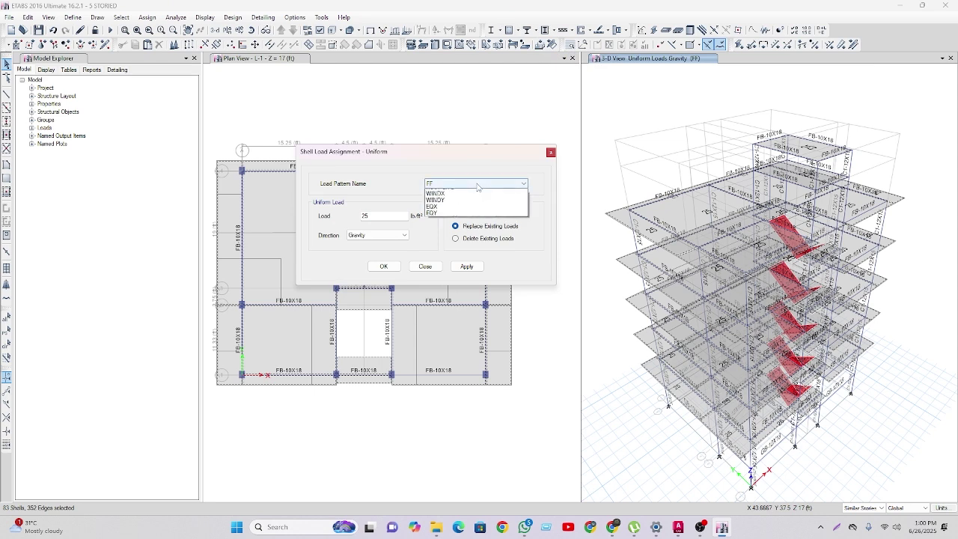
{"action": "left_click", "coordinate": [449, 200]}
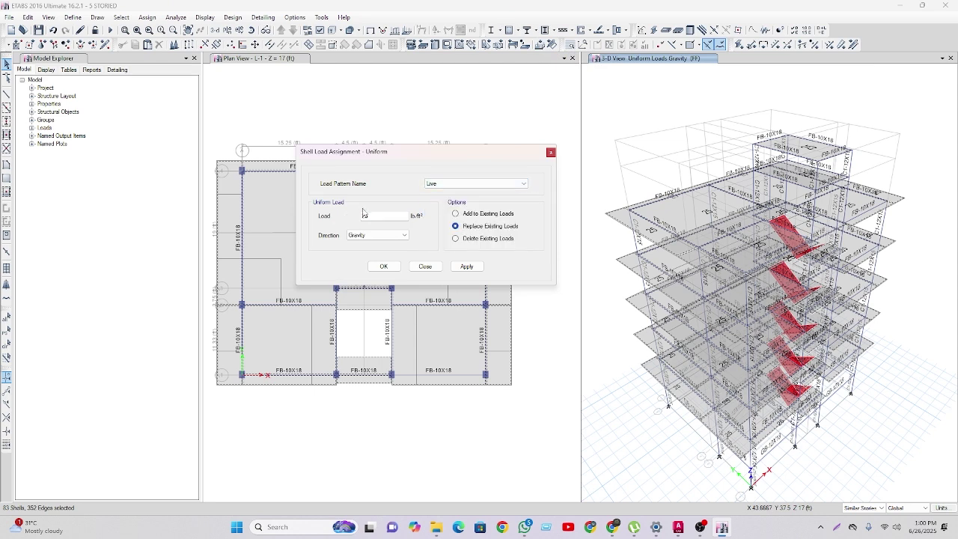
{"action": "double_click", "coordinate": [363, 215]}
{"action": "type", "text": "2"}
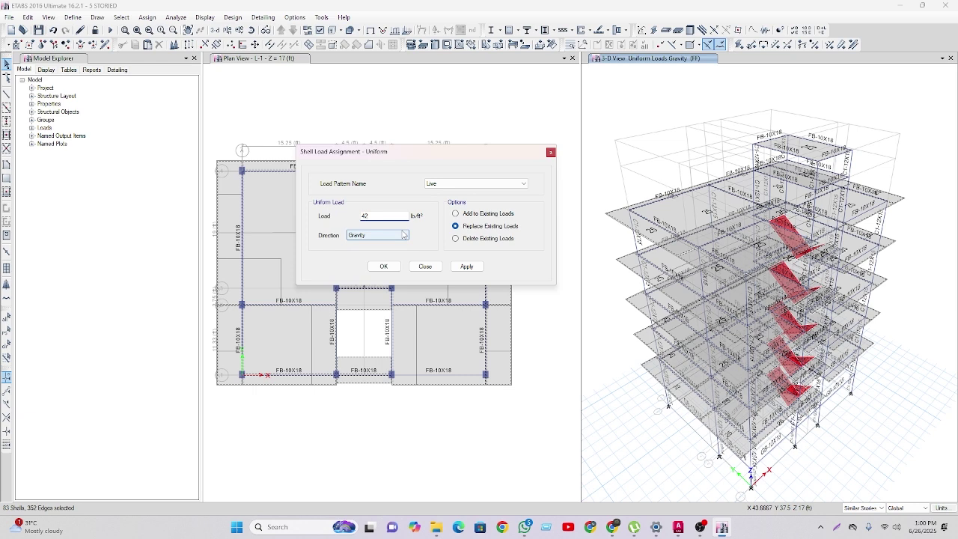
{"action": "left_click", "coordinate": [385, 266]}
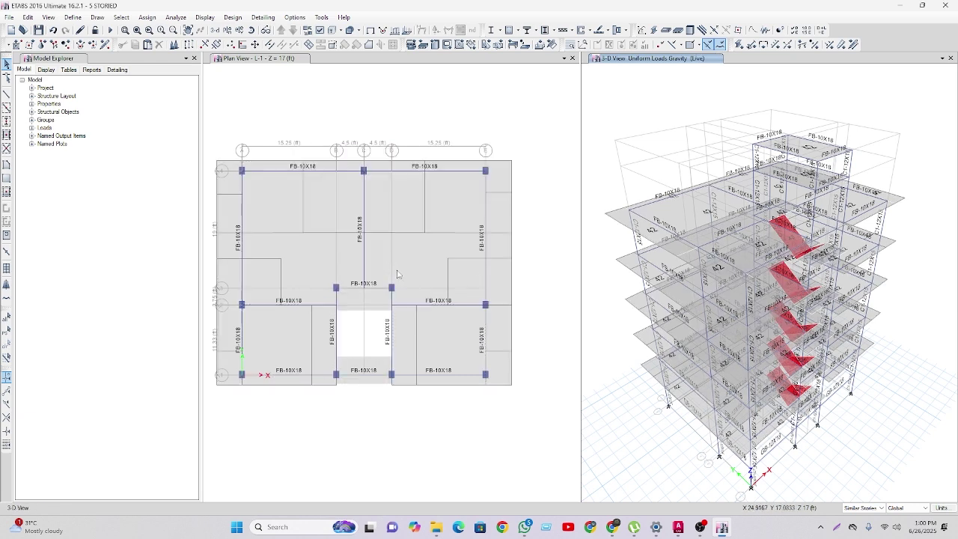
Step: Restore the previous selection of floor and stair shells
{"action": "left_click", "coordinate": [542, 106]}
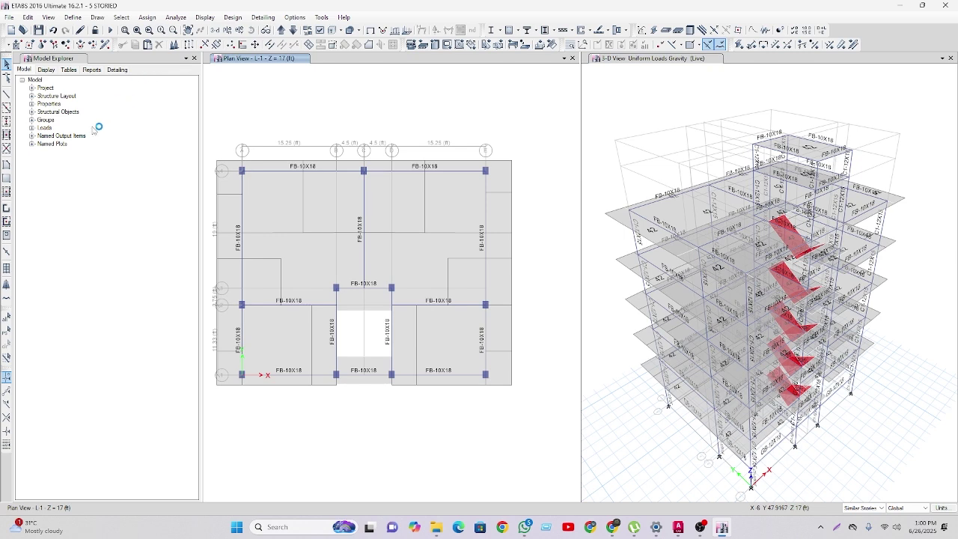
{"action": "left_click", "coordinate": [8, 336]}
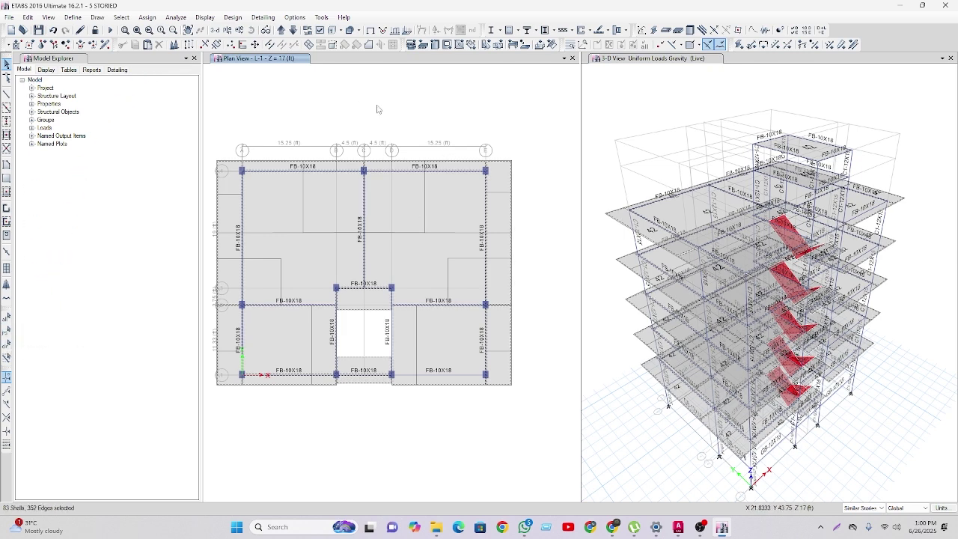
{"action": "middle_click_drag", "start_coordinate": [380, 105], "coordinate": [402, 115]}
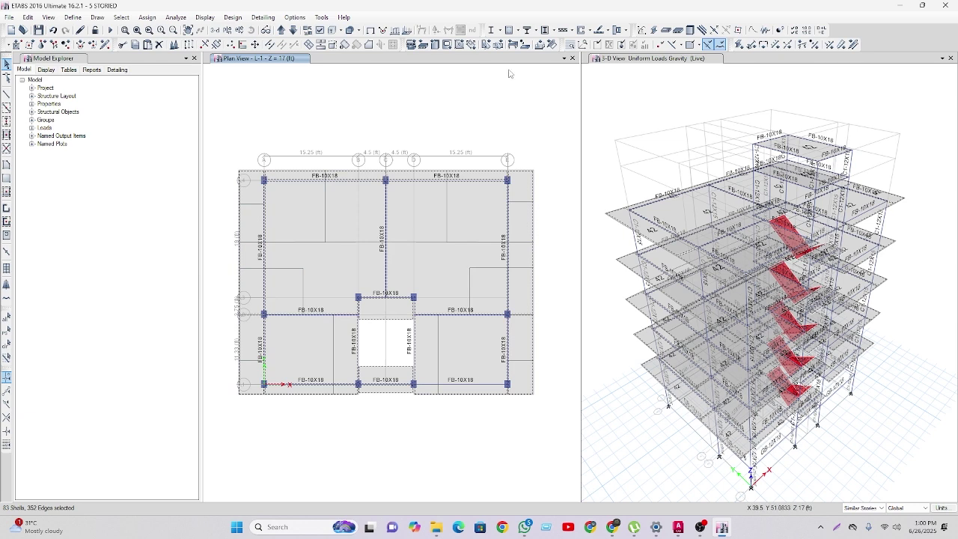
{"action": "left_click", "coordinate": [540, 44]}
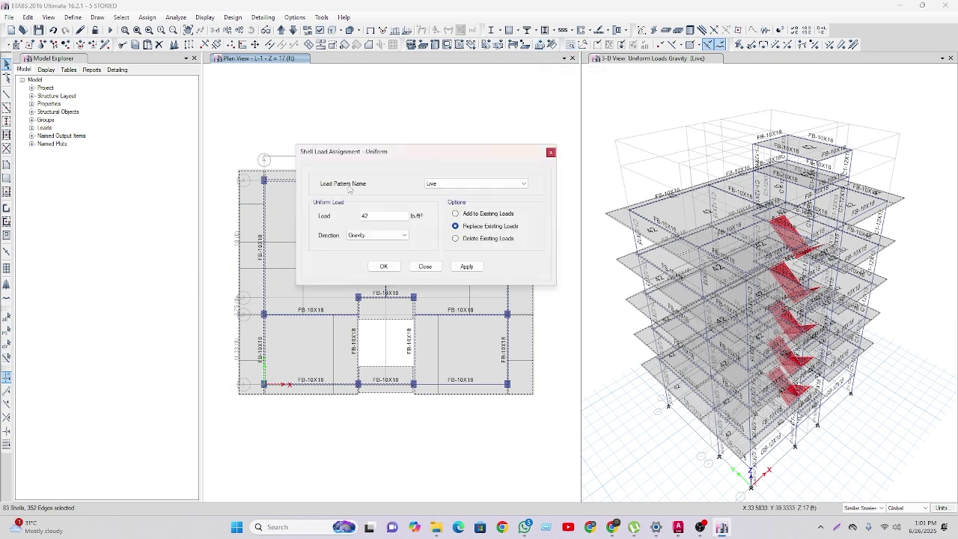
{"action": "left_click", "coordinate": [551, 153]}
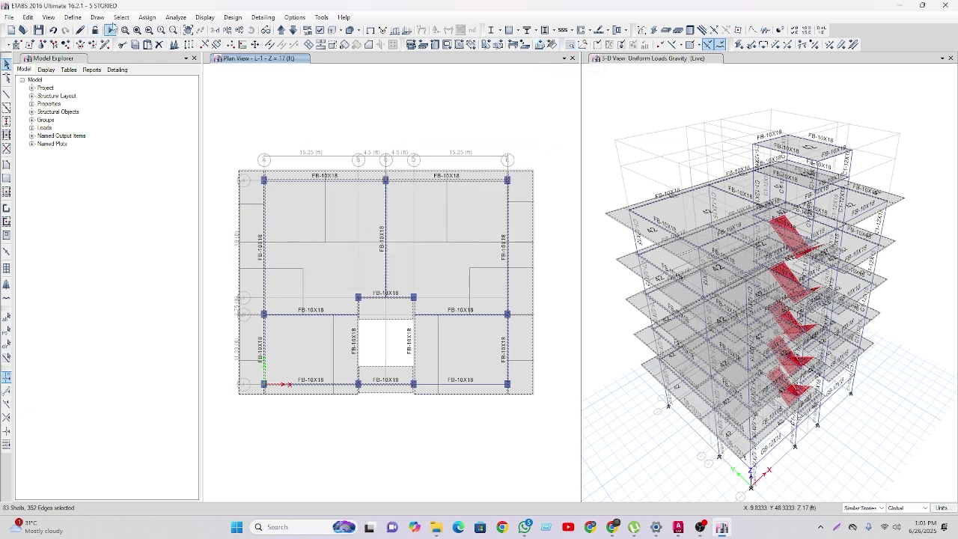
{"action": "left_click", "coordinate": [73, 17]}
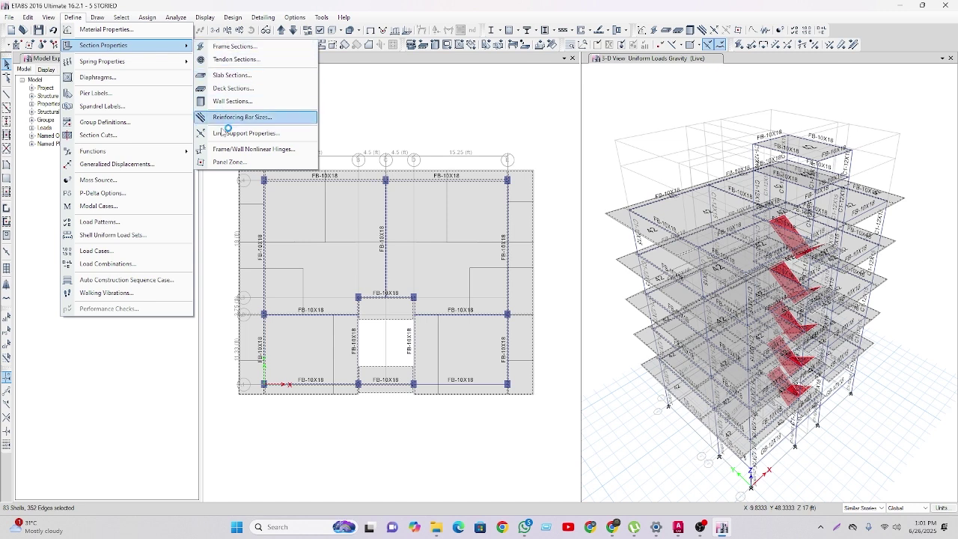
{"action": "left_click", "coordinate": [129, 18]}
{"action": "left_click", "coordinate": [128, 19]}
{"action": "mouse_move", "coordinate": [142, 42]}
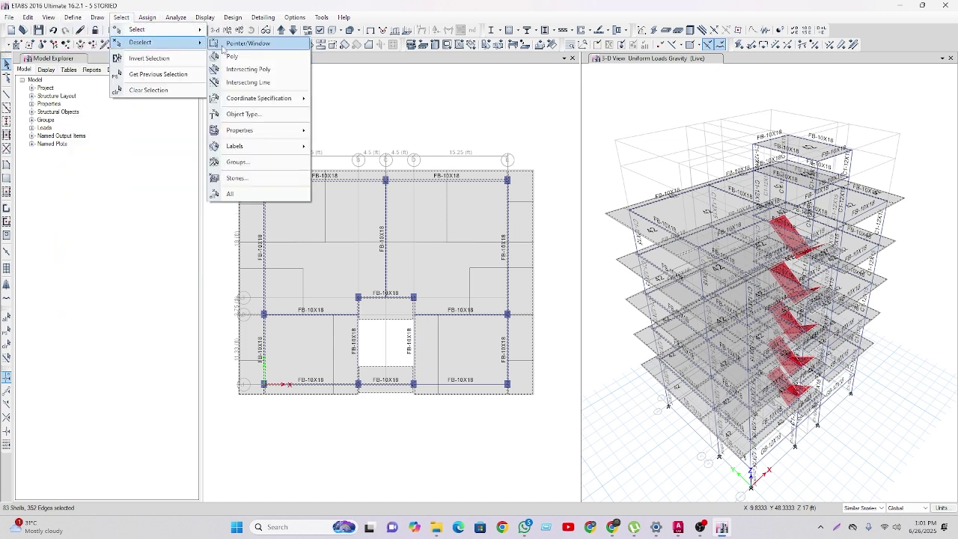
{"action": "left_click", "coordinate": [256, 117]}
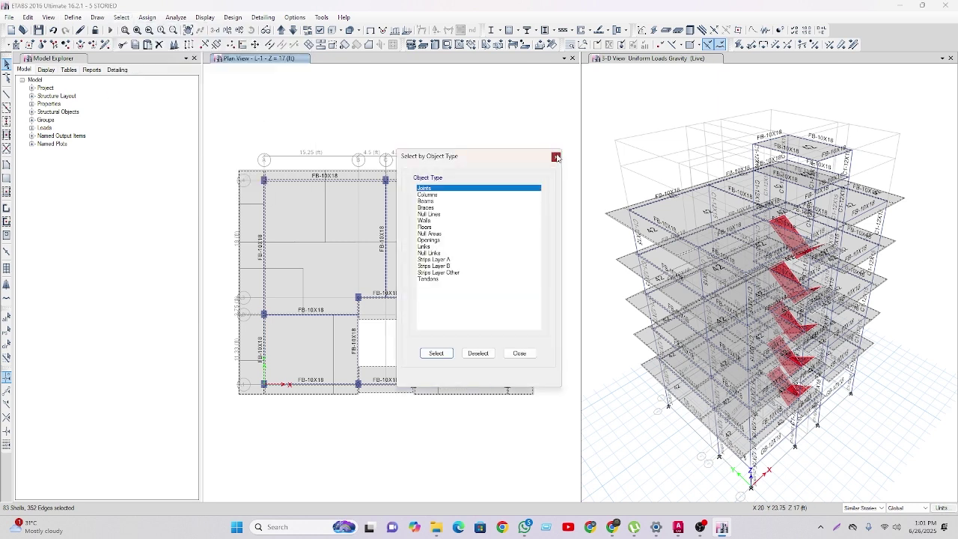
{"action": "left_click", "coordinate": [555, 157]}
Step: Deselect the objects on stories L-4, L-3, L-2, L-1, GF and Base
{"action": "left_click", "coordinate": [121, 17]}
{"action": "mouse_move", "coordinate": [139, 42]}
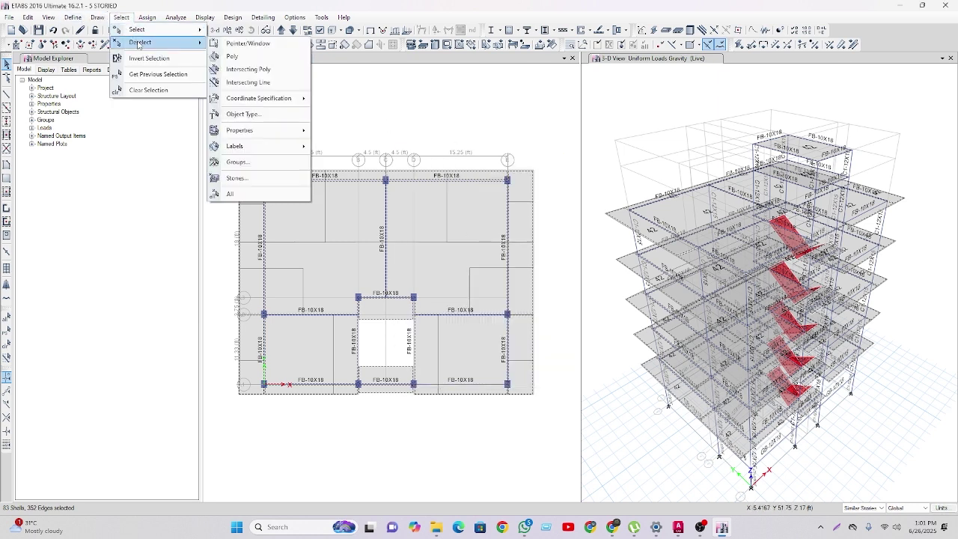
{"action": "left_click", "coordinate": [240, 178]}
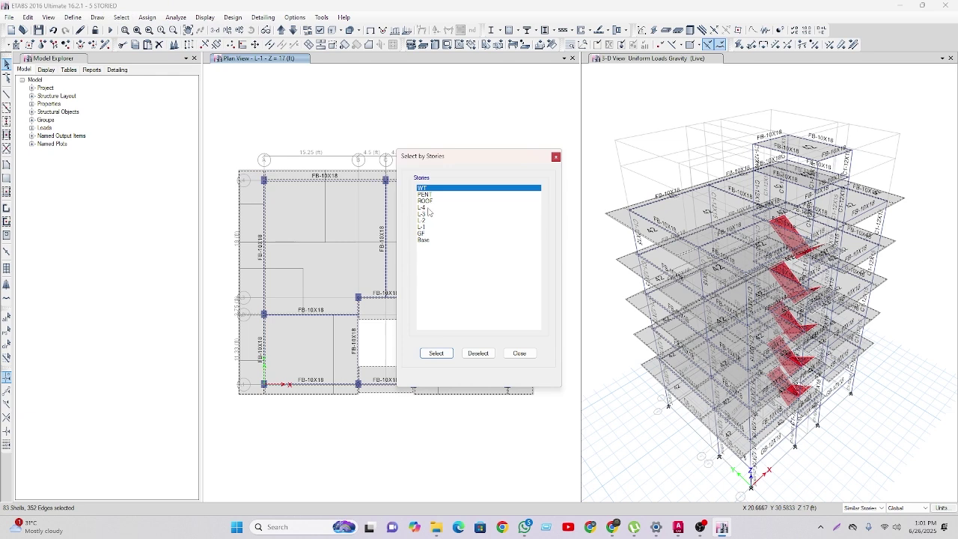
{"action": "left_click_drag", "start_coordinate": [428, 209], "coordinate": [424, 251]}
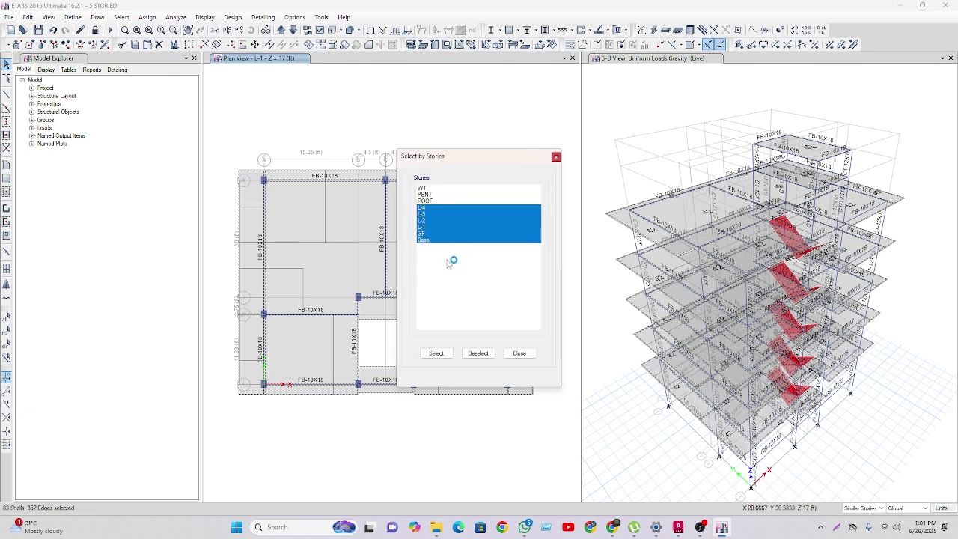
{"action": "left_click", "coordinate": [479, 353]}
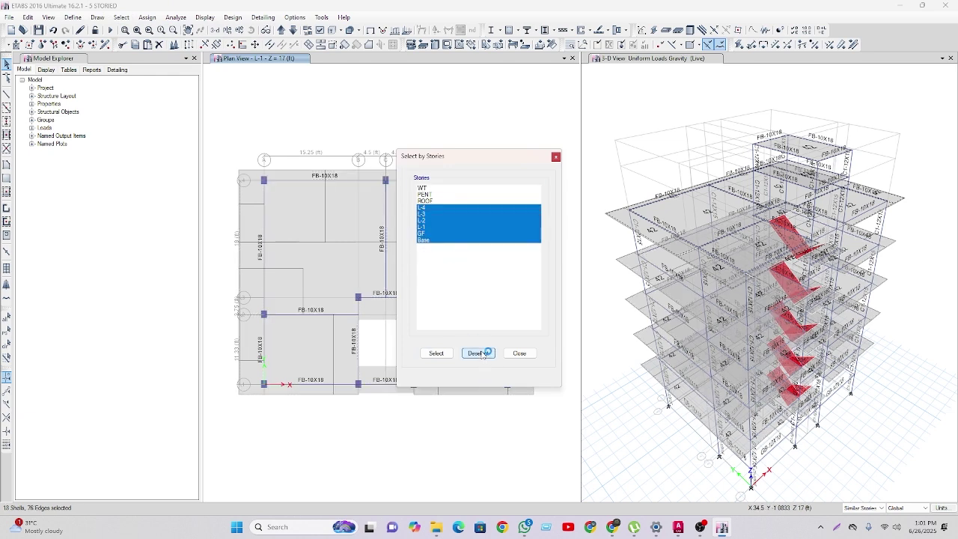
Step: Delete the existing uniform Live loads from the selected shells on stories WT, PENT and ROOF
{"action": "left_click", "coordinate": [529, 353]}
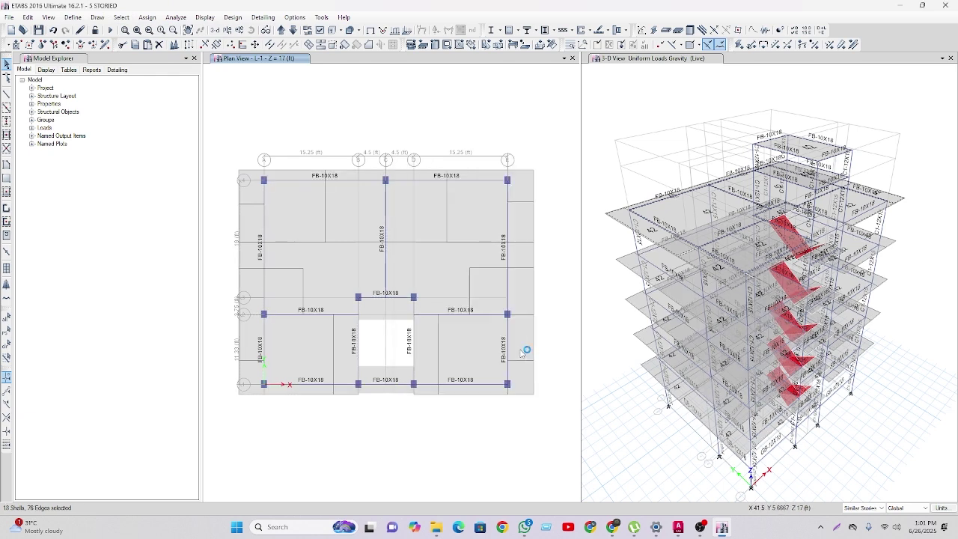
{"action": "left_click", "coordinate": [539, 45]}
{"action": "left_click", "coordinate": [467, 239]}
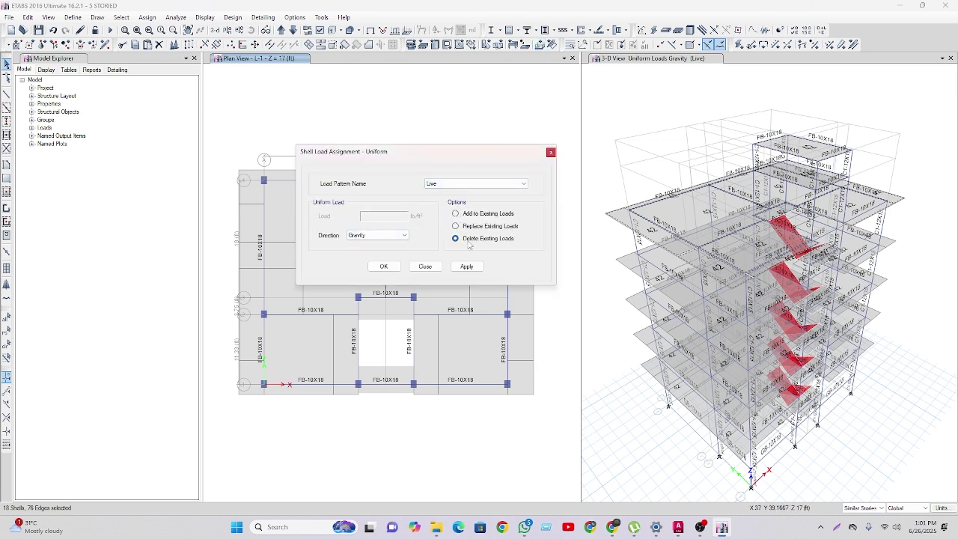
{"action": "left_click", "coordinate": [383, 266]}
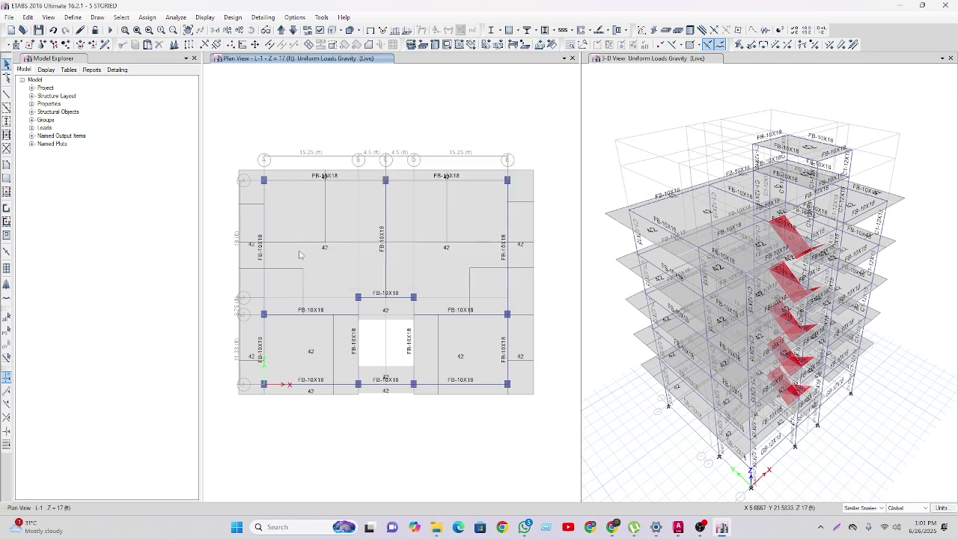
Step: Bring the plan view up to story ROOF and check the loads assigned to its large slab between grids A and C
{"action": "scroll", "coordinate": [408, 236], "scroll_direction": "up", "scroll_amount": 5}
{"action": "scroll", "coordinate": [407, 236], "scroll_direction": "down", "scroll_amount": 5}
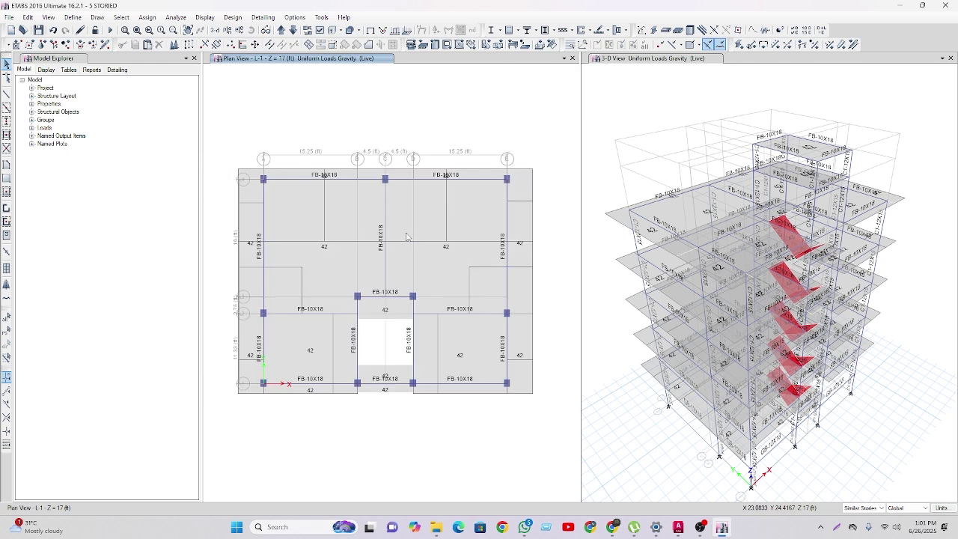
{"action": "left_click", "coordinate": [282, 30]}
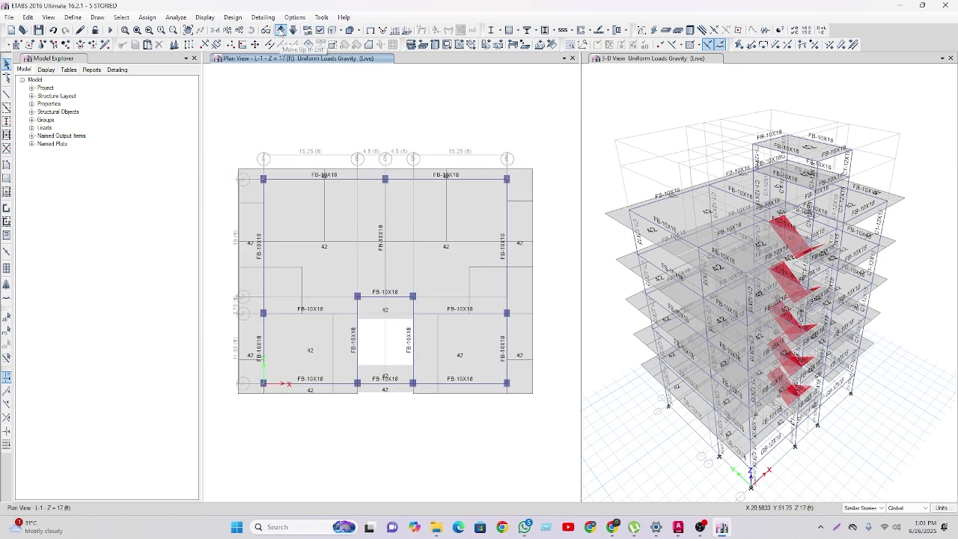
{"action": "left_click", "coordinate": [281, 30]}
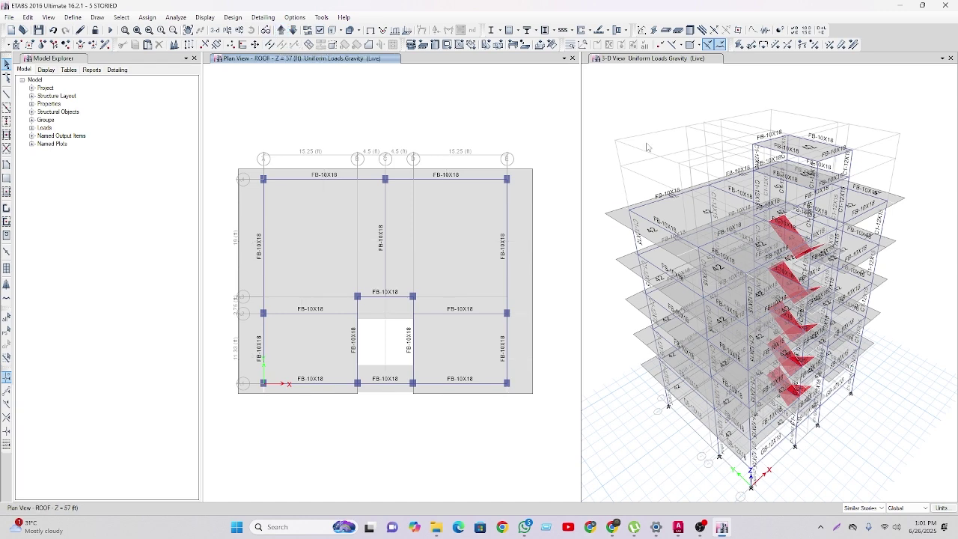
{"action": "left_click", "coordinate": [647, 145]}
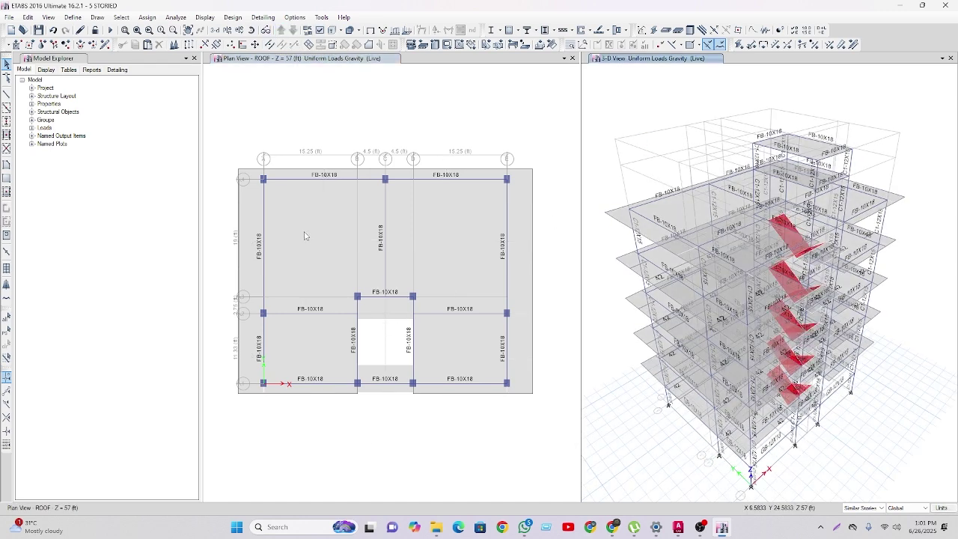
{"action": "right_click", "coordinate": [320, 289]}
{"action": "left_click", "coordinate": [487, 169]}
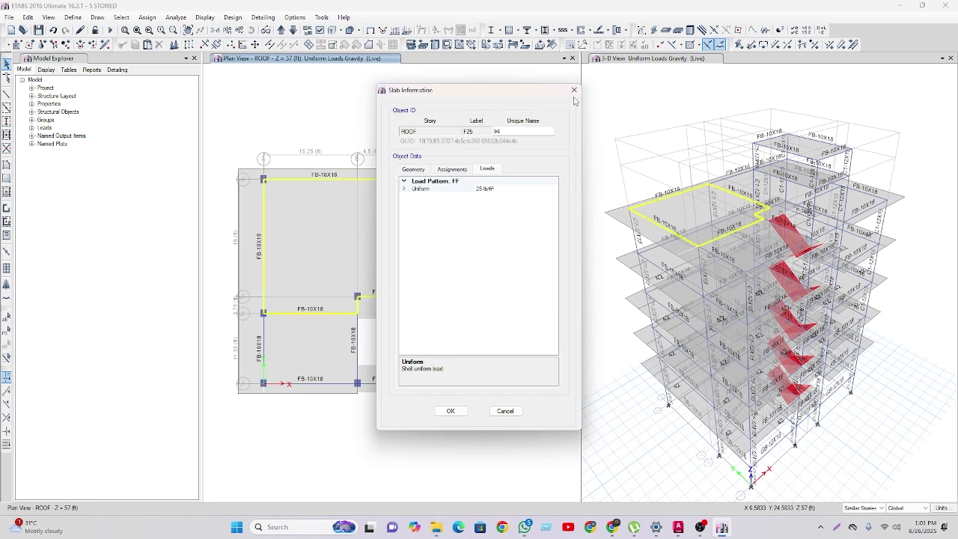
{"action": "key", "text": "Escape"}
Step: Restore the previous selection and, limited to One Story, deselect the PENT slab and the stair-bay slabs on ROOF
{"action": "left_click", "coordinate": [7, 335]}
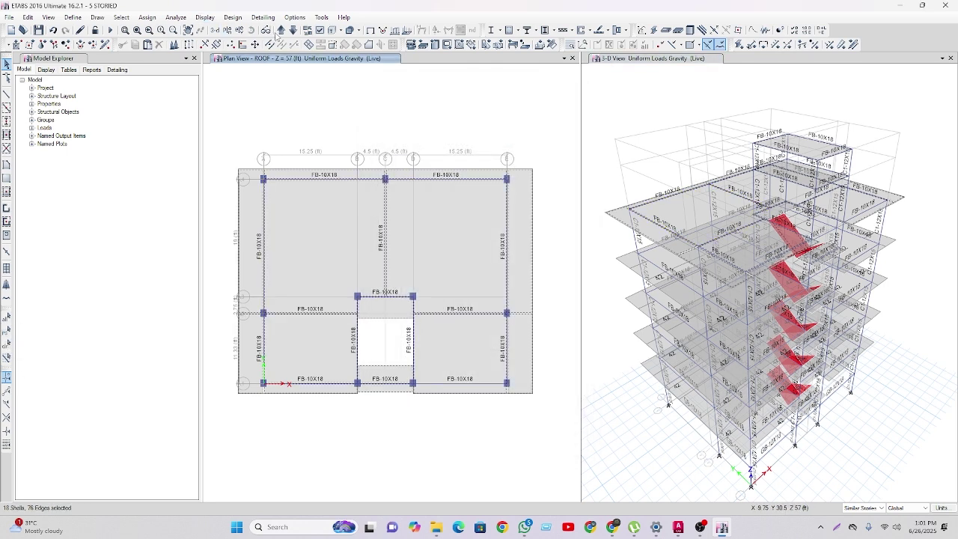
{"action": "left_click", "coordinate": [873, 509]}
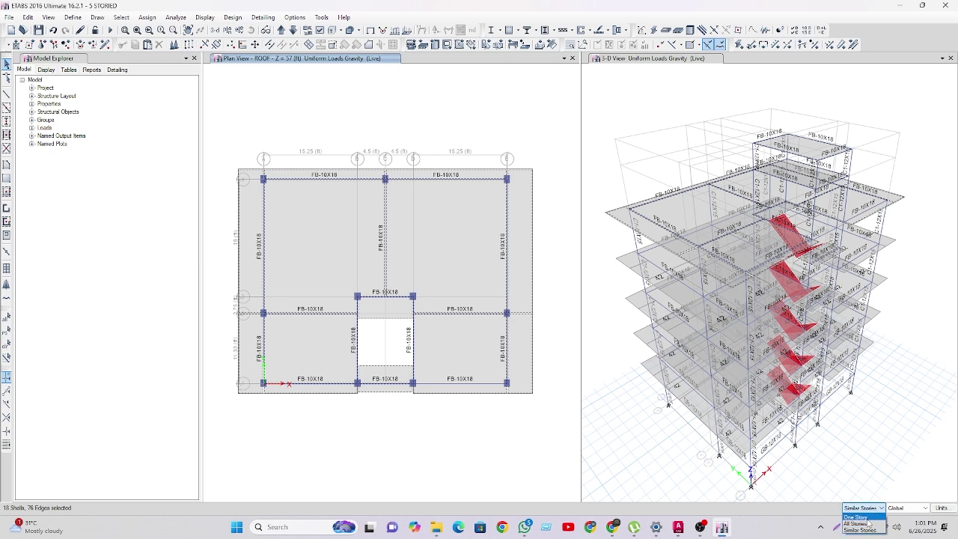
{"action": "left_click", "coordinate": [866, 516]}
{"action": "left_click", "coordinate": [282, 30]}
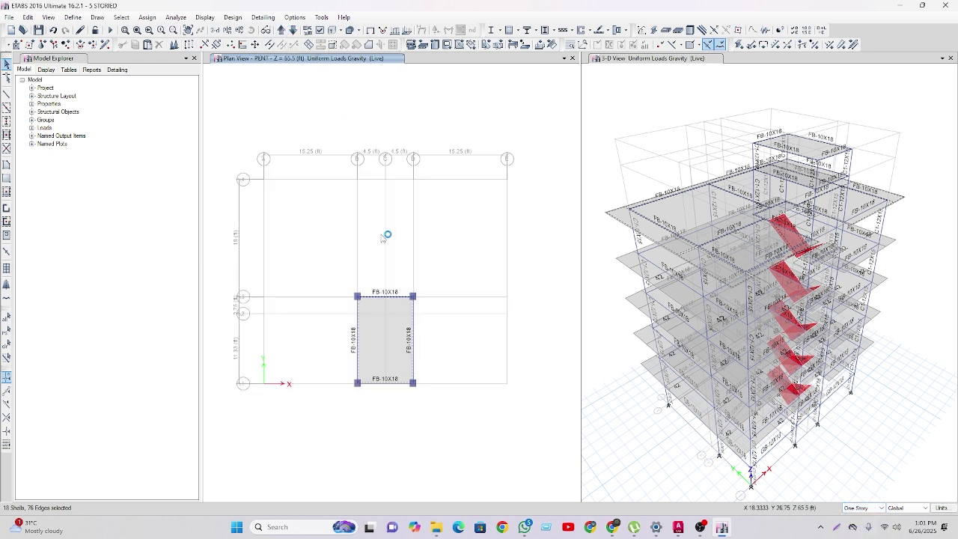
{"action": "left_click", "coordinate": [293, 31]}
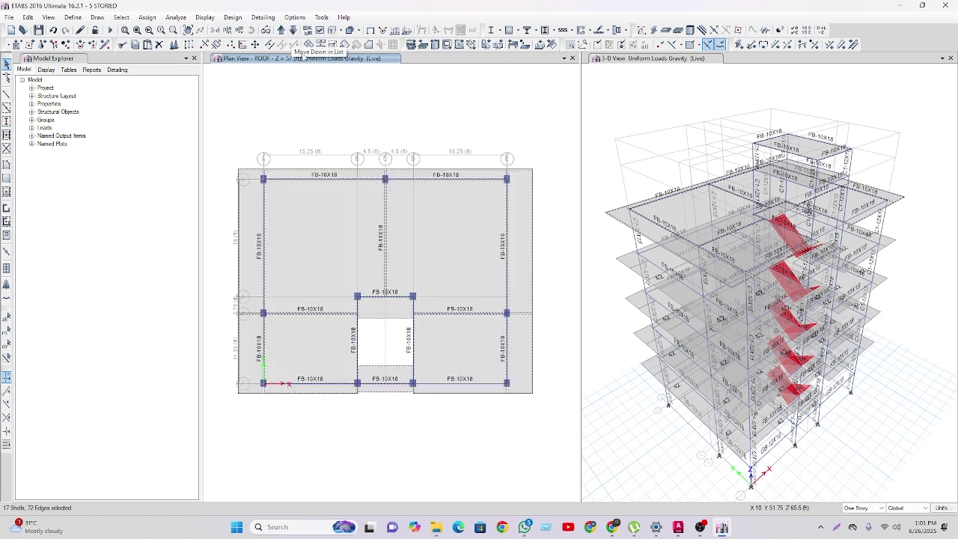
{"action": "left_click", "coordinate": [384, 374]}
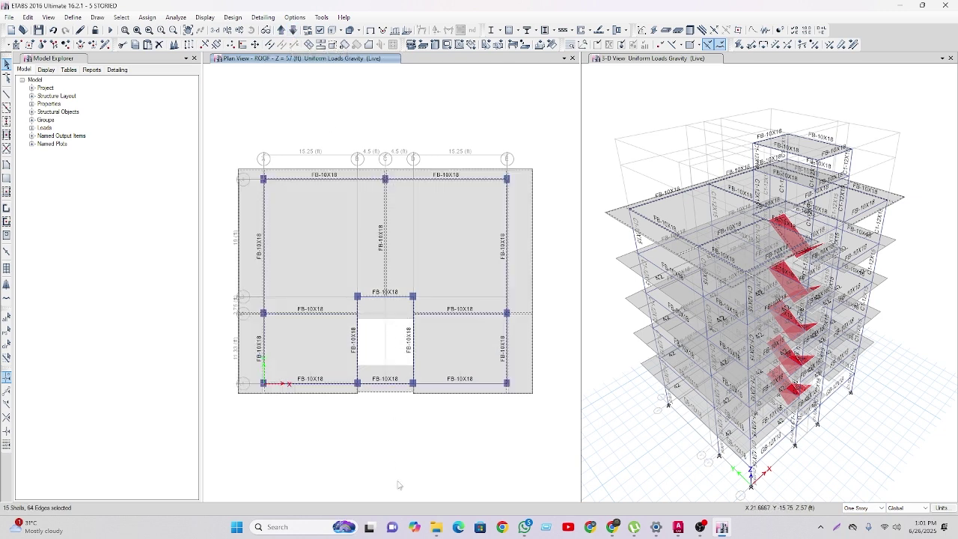
{"action": "left_click", "coordinate": [385, 394]}
{"action": "left_click", "coordinate": [539, 48]}
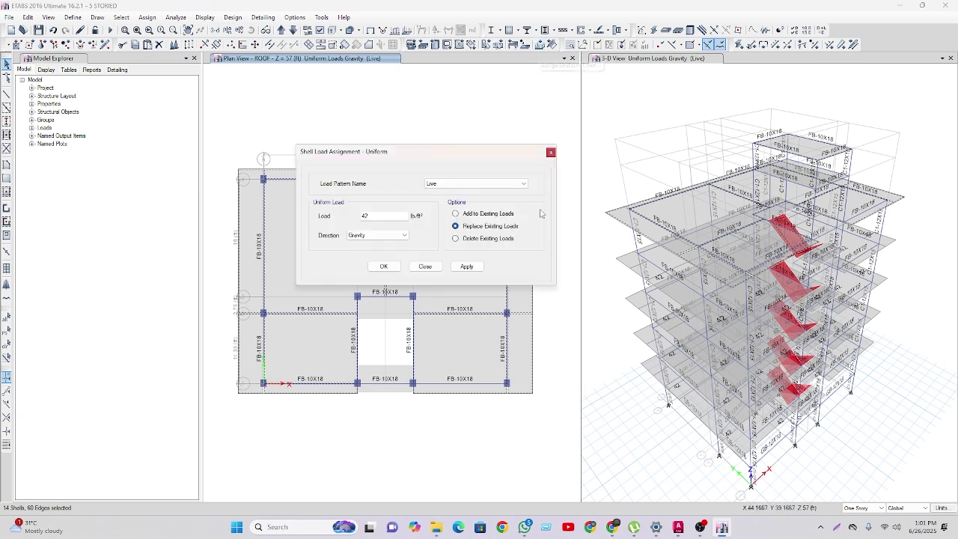
{"action": "left_click", "coordinate": [482, 184]}
{"action": "left_click", "coordinate": [448, 218]}
{"action": "type", "text": "20"}
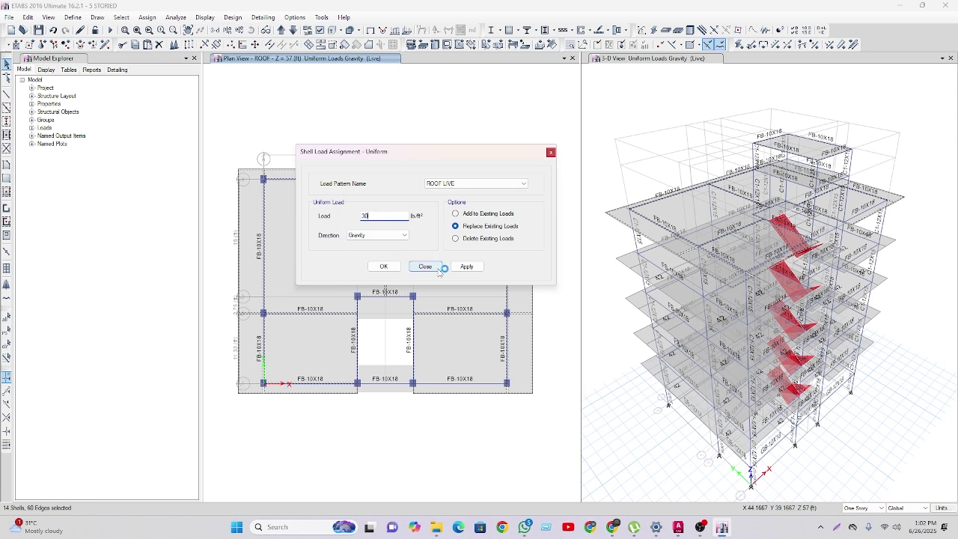
{"action": "left_click", "coordinate": [423, 267]}
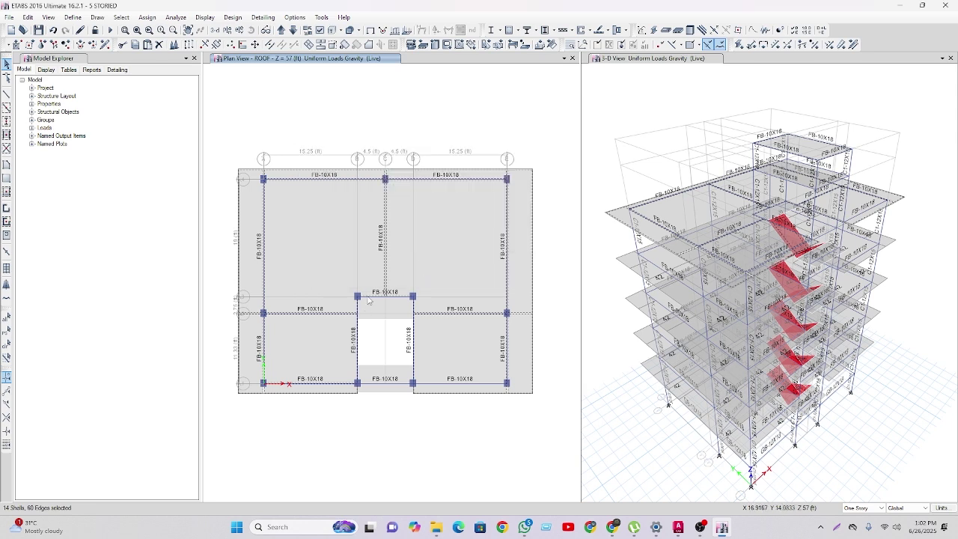
Step: Check the loads assigned to the large ROOF slab between grids C and E
{"action": "scroll", "coordinate": [378, 292], "scroll_direction": "up", "scroll_amount": 3}
{"action": "scroll", "coordinate": [378, 290], "scroll_direction": "down", "scroll_amount": 3}
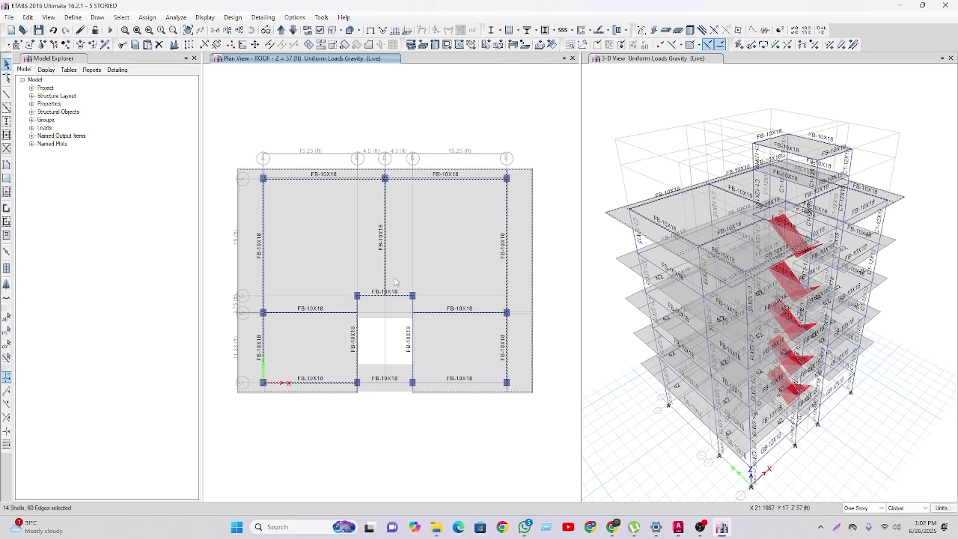
{"action": "right_click", "coordinate": [396, 283]}
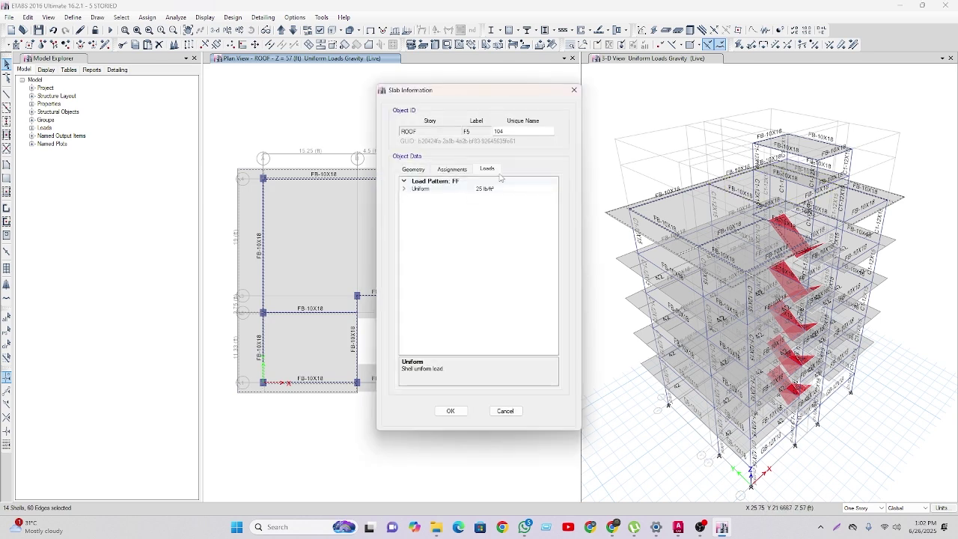
{"action": "left_click", "coordinate": [574, 90]}
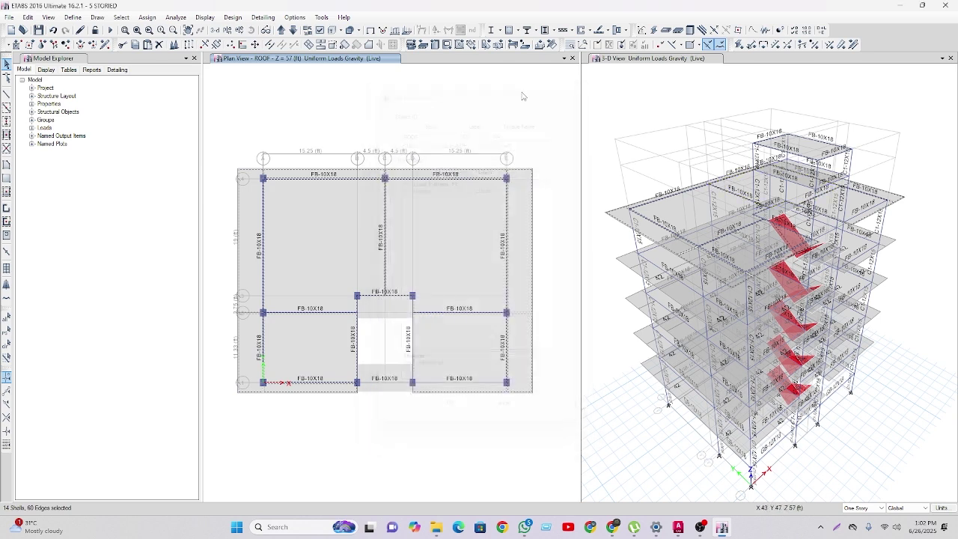
Step: Assign a uniform ROOF LIVE gravity load of 30 lb/ft² to the selected shells, replacing existing loads, and check one ROOF slab's loads
{"action": "left_click", "coordinate": [551, 45]}
{"action": "left_click", "coordinate": [454, 184]}
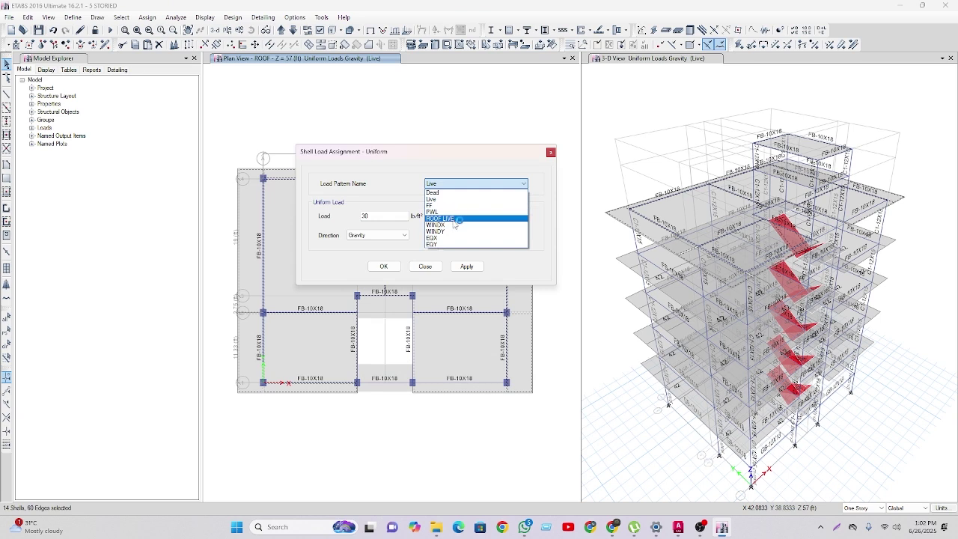
{"action": "left_click", "coordinate": [456, 219]}
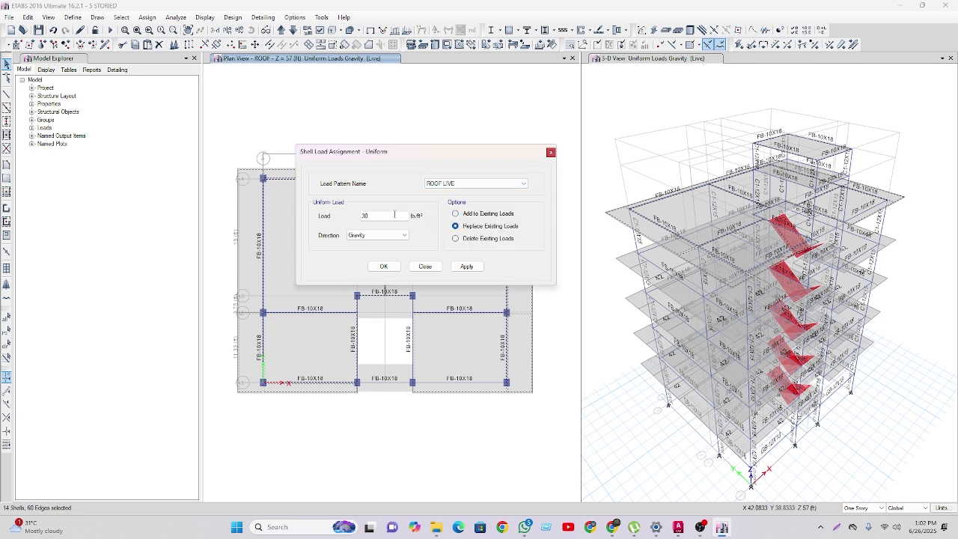
{"action": "left_click", "coordinate": [383, 267]}
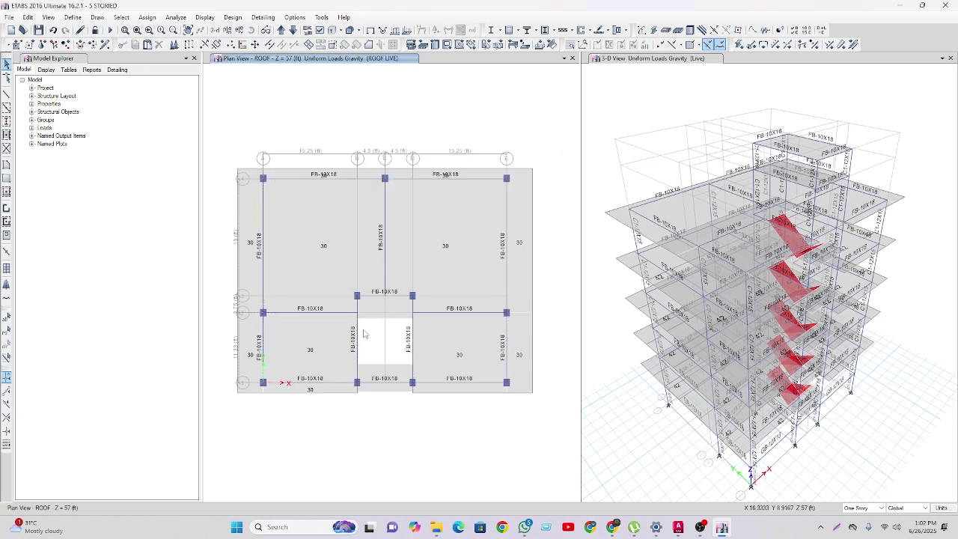
{"action": "right_click", "coordinate": [441, 284]}
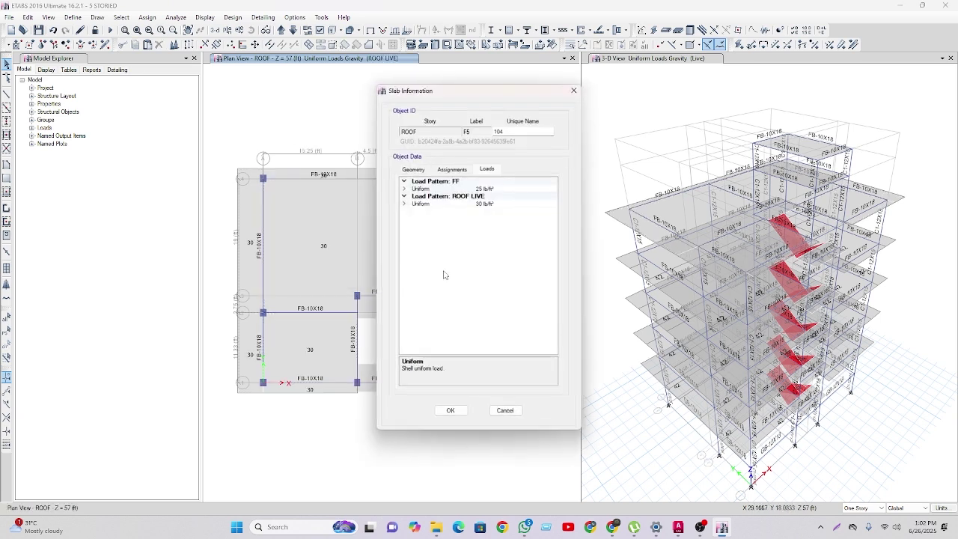
{"action": "left_click", "coordinate": [574, 90]}
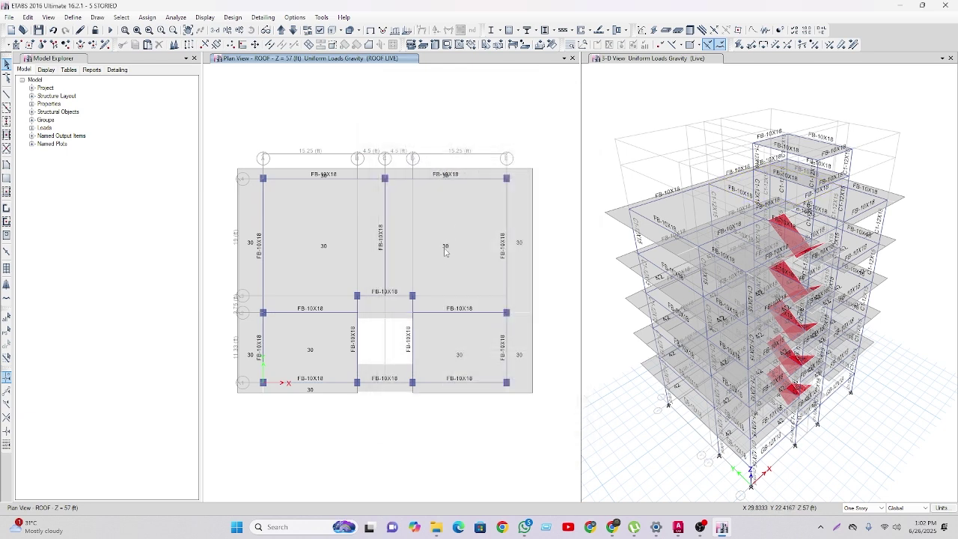
Step: Assign a uniform ROOF LIVE gravity load of 250 lb/ft² to the slab on story PENT, replacing existing loads
{"action": "left_click", "coordinate": [282, 31]}
{"action": "left_click", "coordinate": [291, 32]}
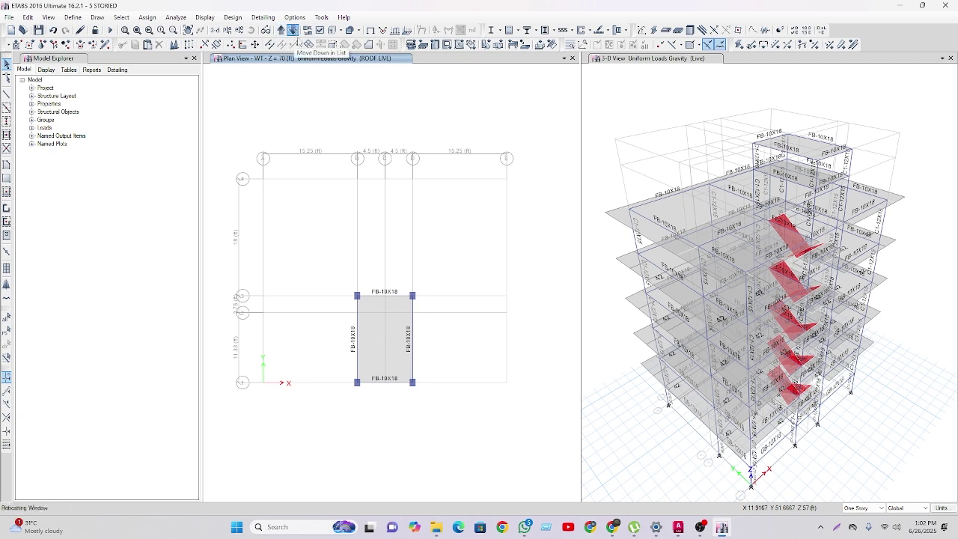
{"action": "left_click", "coordinate": [385, 350]}
{"action": "left_click", "coordinate": [540, 44]}
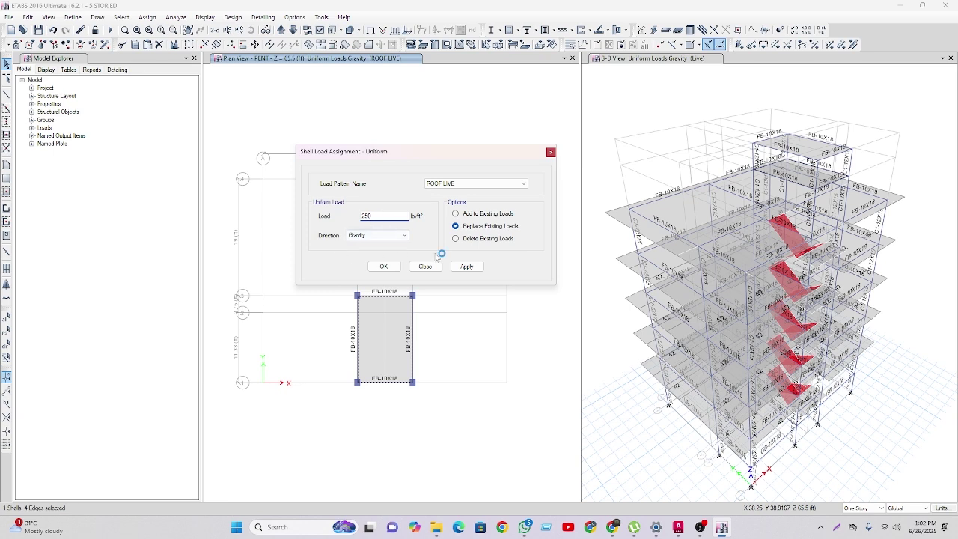
{"action": "left_click", "coordinate": [383, 266]}
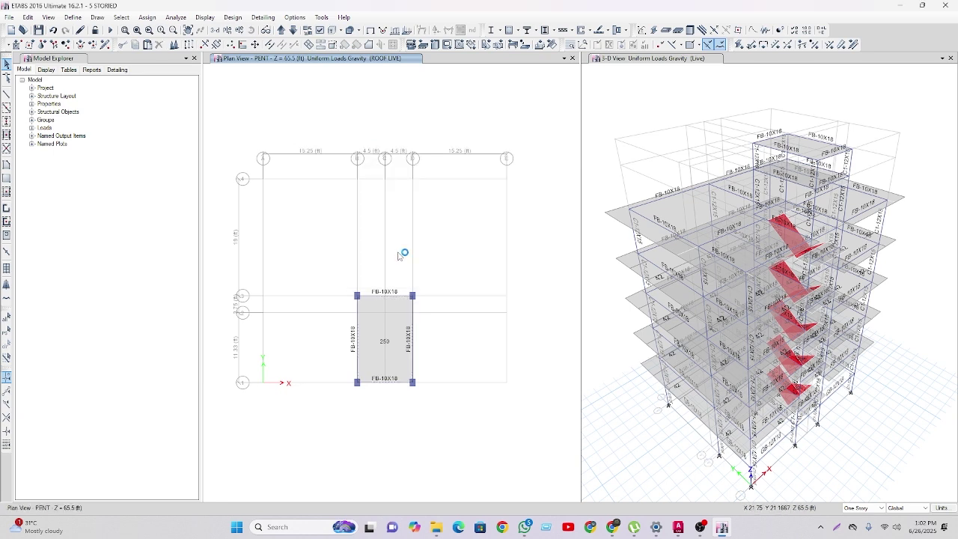
Step: Delete the uniform ROOF LIVE load from the PENT slab
{"action": "left_click", "coordinate": [392, 331]}
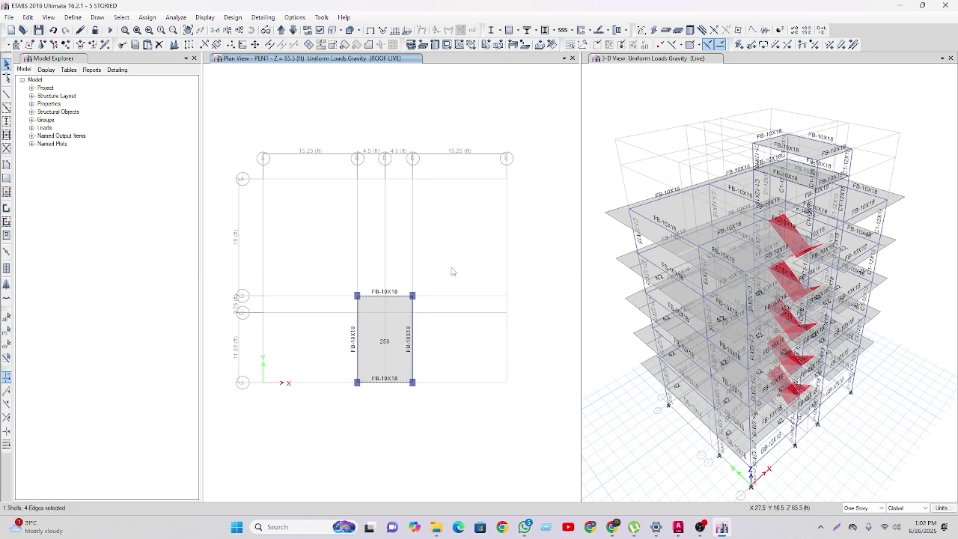
{"action": "left_click", "coordinate": [538, 45]}
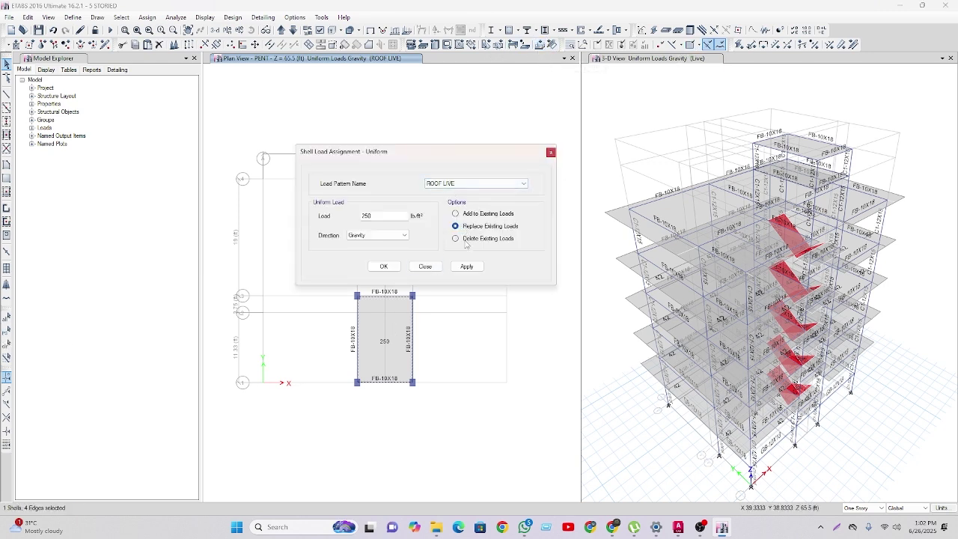
{"action": "left_click", "coordinate": [455, 238]}
{"action": "left_click", "coordinate": [384, 266]}
Step: Assign a uniform Live gravity load of 250 lb/ft² to the PENT slab, replacing existing loads
{"action": "left_click", "coordinate": [390, 339]}
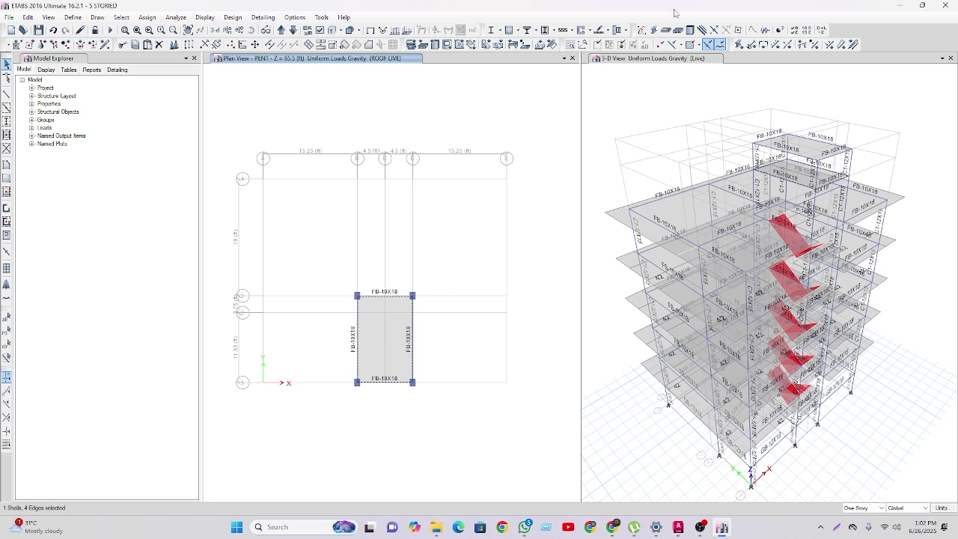
{"action": "left_click", "coordinate": [538, 45]}
{"action": "left_click", "coordinate": [472, 183]}
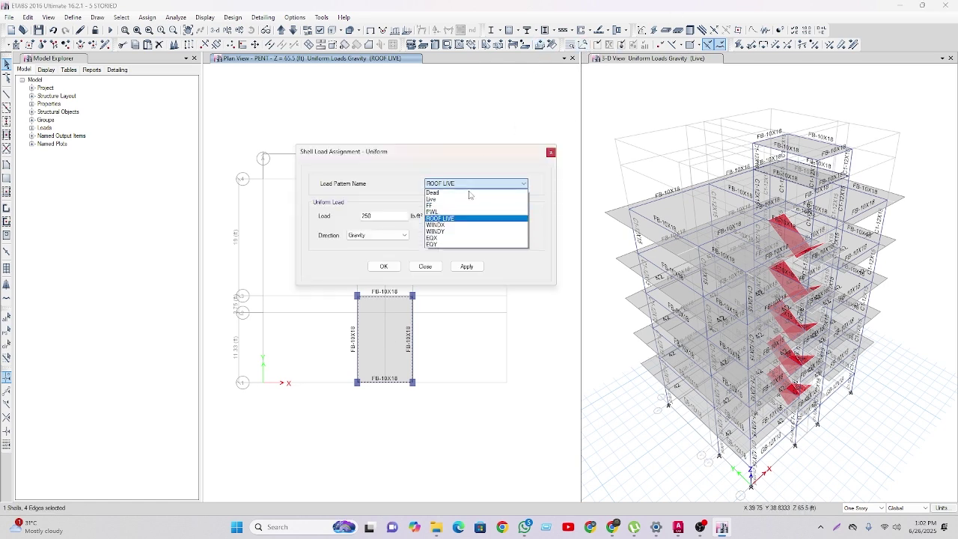
{"action": "left_click", "coordinate": [448, 198]}
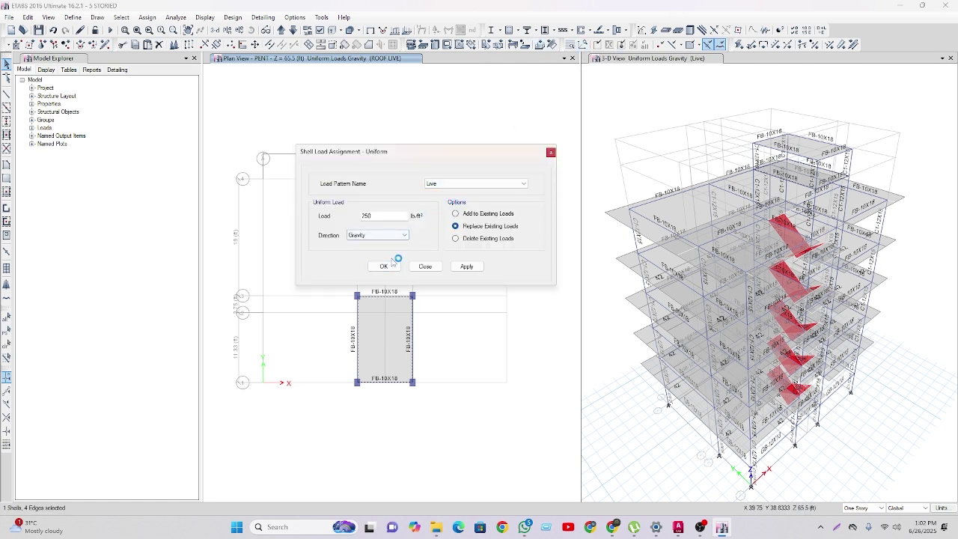
Step: Return the plan to story ROOF, activate Similar Stories and select the two landing slabs at the stair opening
{"action": "left_click", "coordinate": [292, 30]}
{"action": "left_click", "coordinate": [862, 508]}
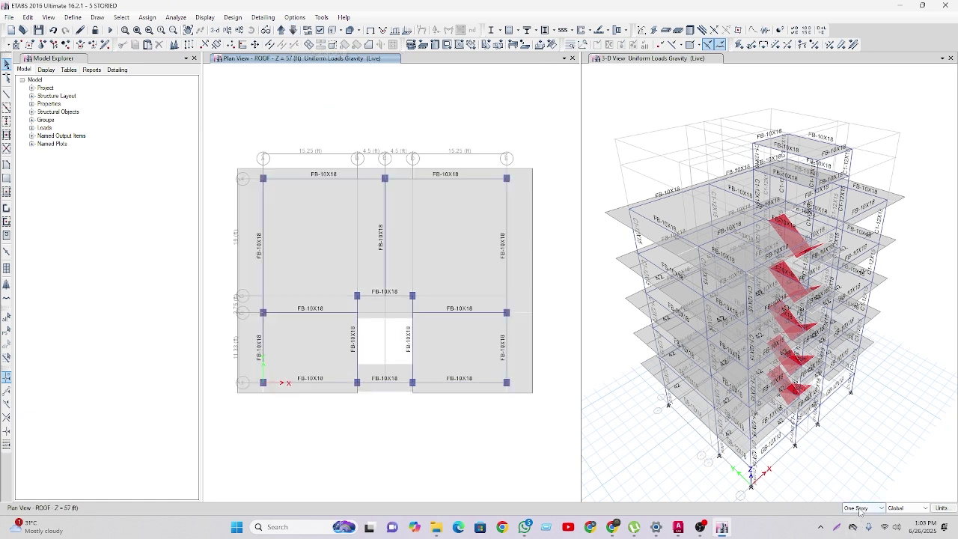
{"action": "left_click", "coordinate": [860, 530]}
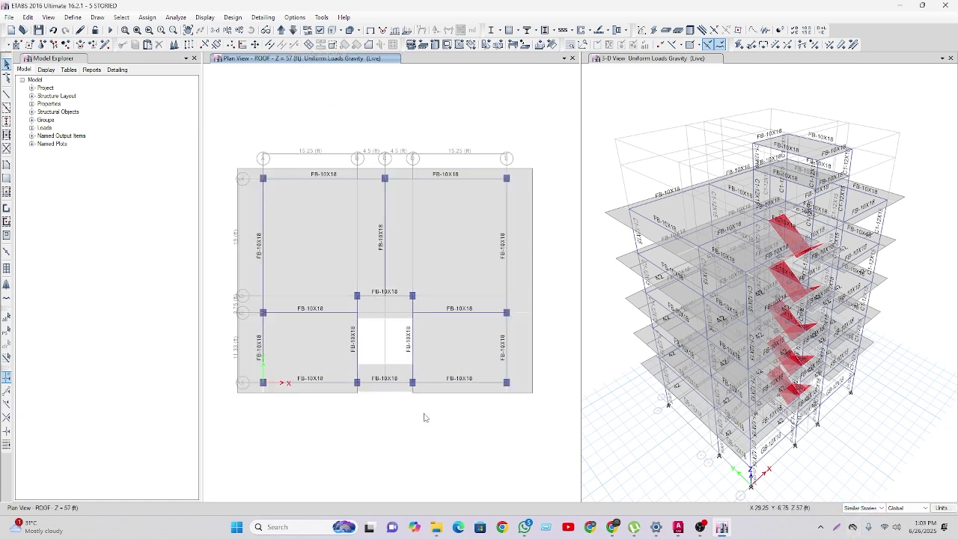
{"action": "left_click", "coordinate": [392, 310]}
{"action": "left_click", "coordinate": [393, 376]}
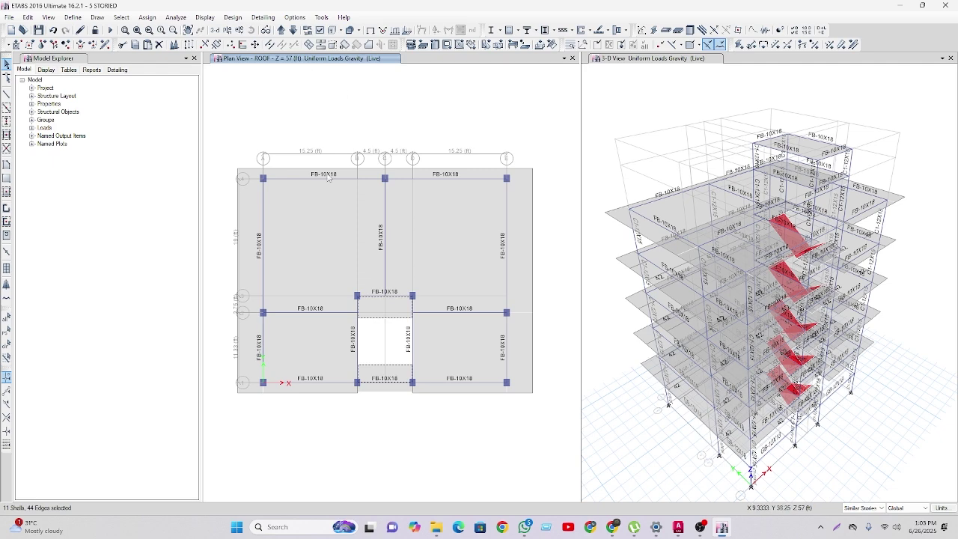
Step: Add the outer landing slab and the two stair flights to the selection across all similar stories
{"action": "left_click", "coordinate": [390, 389]}
{"action": "scroll", "coordinate": [798, 254], "scroll_direction": "up", "scroll_amount": 5}
{"action": "left_click", "coordinate": [701, 221]}
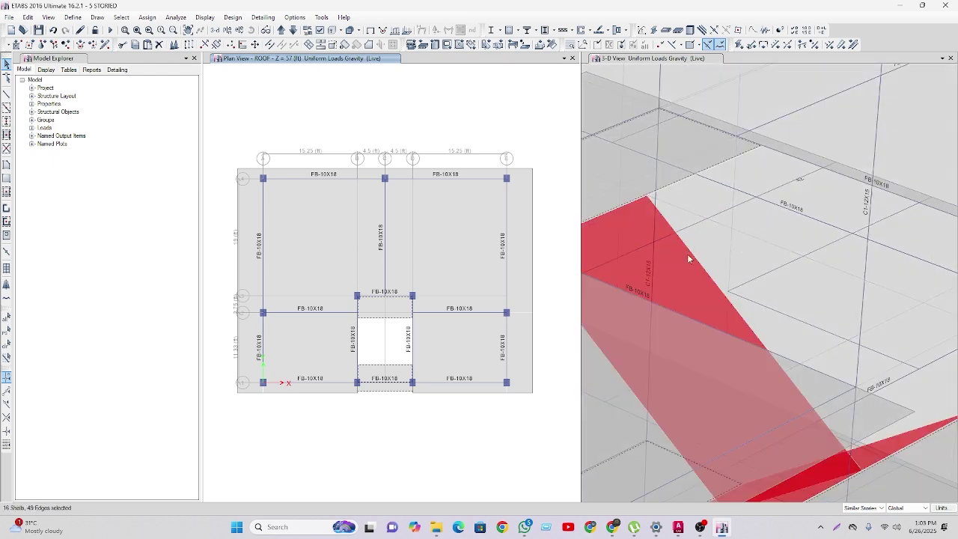
{"action": "scroll", "coordinate": [701, 221], "scroll_direction": "down", "scroll_amount": 5}
{"action": "scroll", "coordinate": [722, 288], "scroll_direction": "up", "scroll_amount": 8}
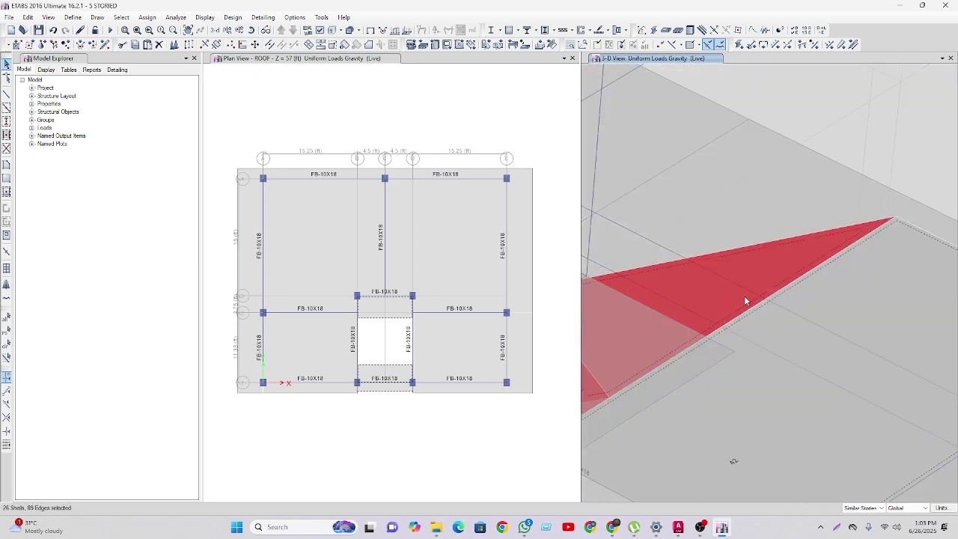
{"action": "scroll", "coordinate": [745, 300], "scroll_direction": "down", "scroll_amount": 7}
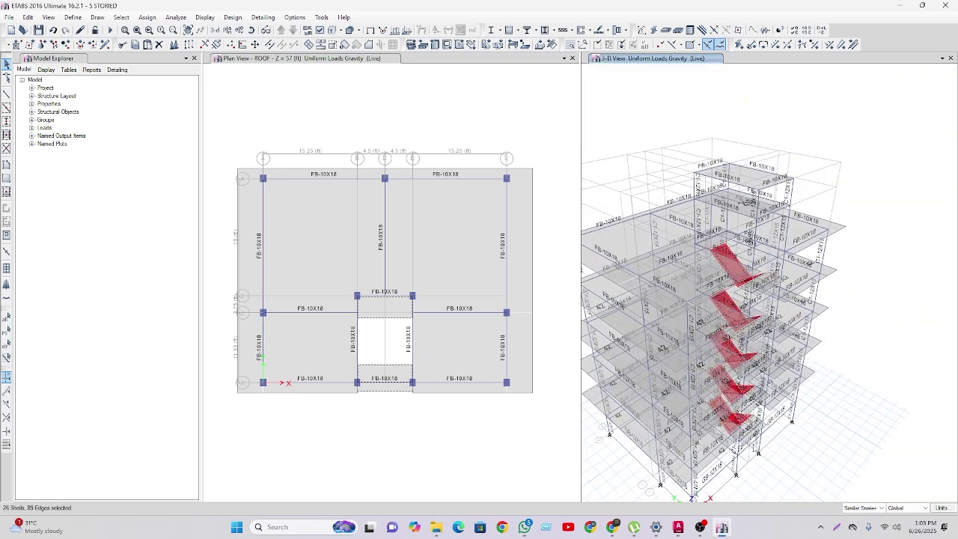
{"action": "scroll", "coordinate": [746, 473], "scroll_direction": "up", "scroll_amount": 4}
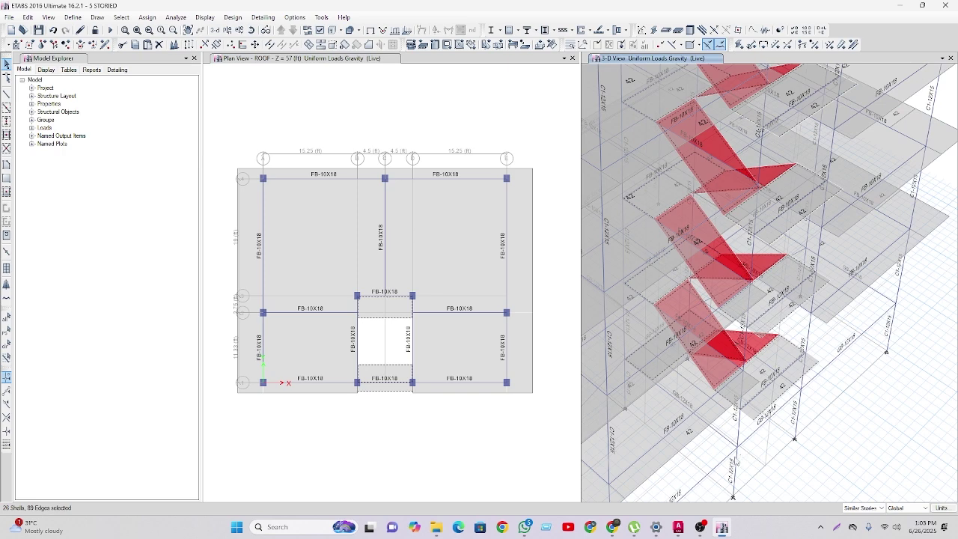
{"action": "left_click", "coordinate": [470, 337]}
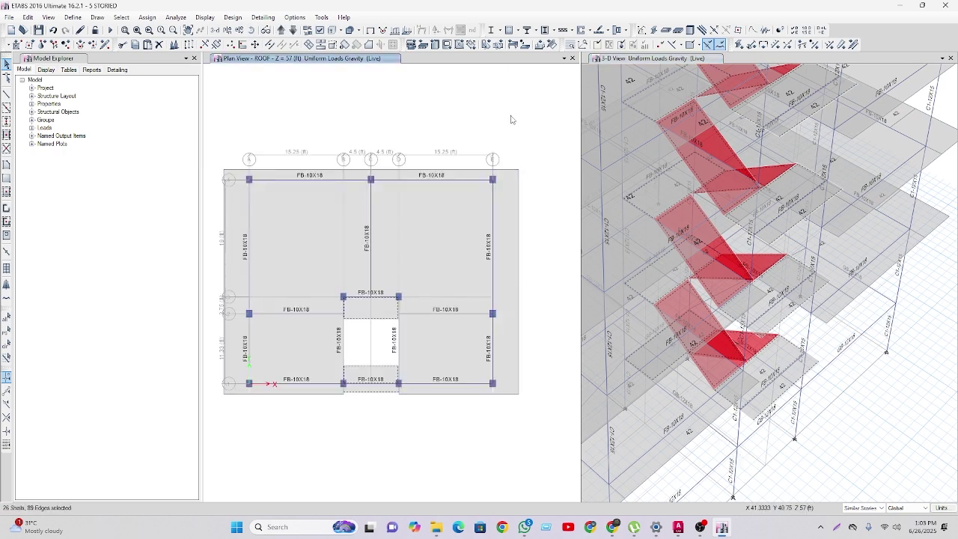
Step: Assign a uniform Live gravity load of 100 lb/ft² to the selected landing slabs and stair flights, replacing existing loads
{"action": "left_click", "coordinate": [539, 44]}
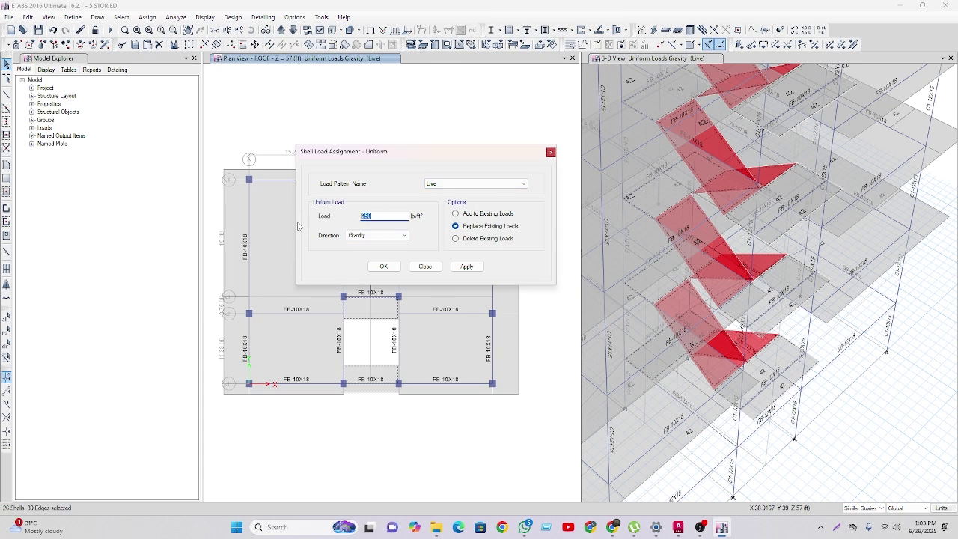
{"action": "type", "text": "00"}
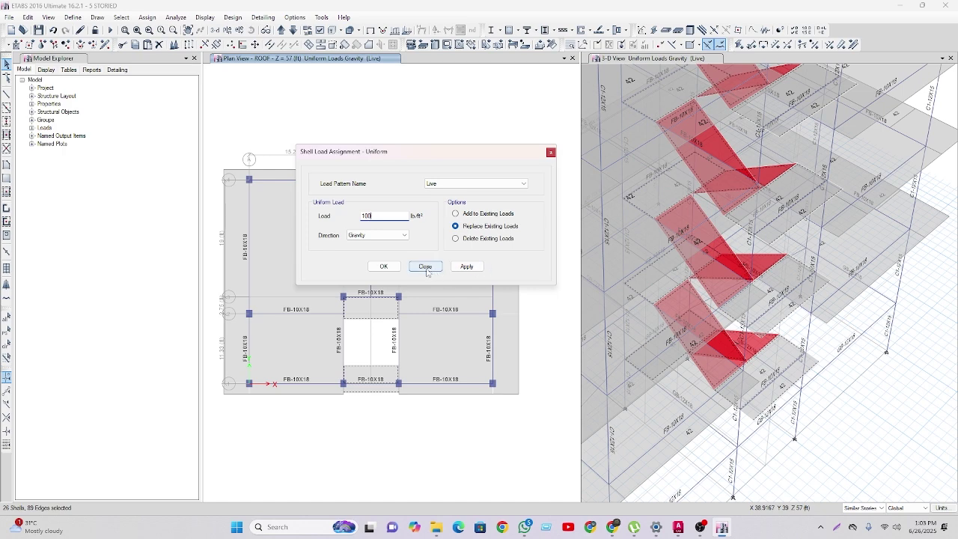
{"action": "left_click", "coordinate": [393, 268]}
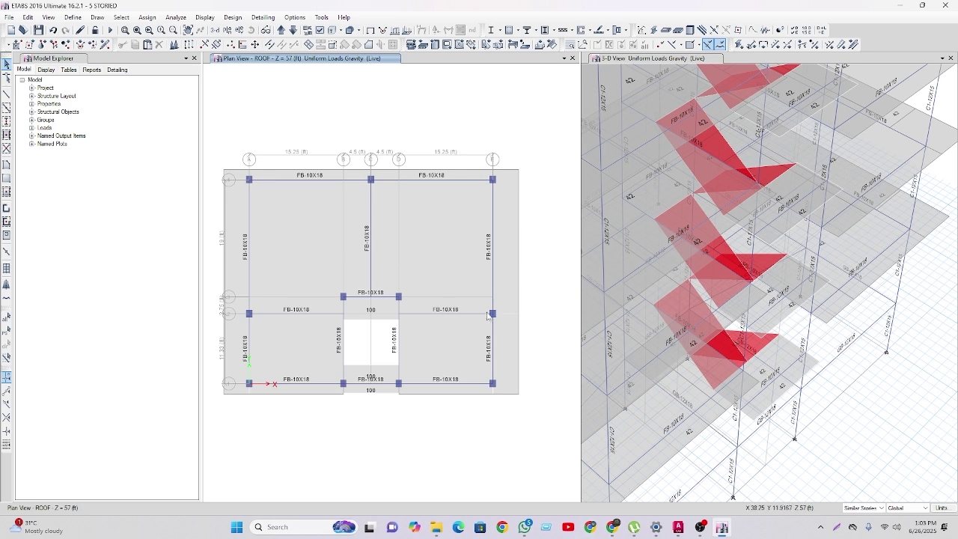
{"action": "middle_click_drag", "start_coordinate": [491, 317], "coordinate": [472, 310]}
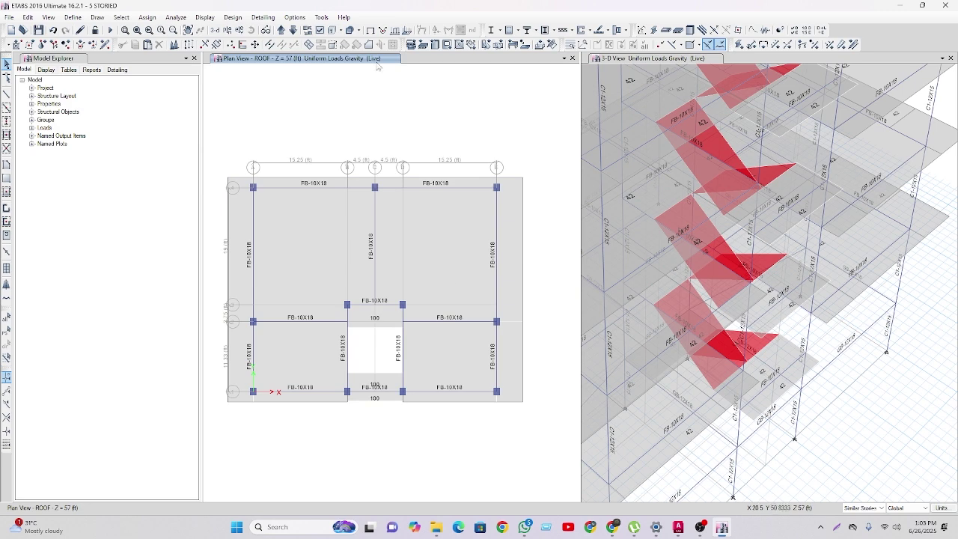
Step: Switch the ROOF plan view to a 3-D view of the whole building
{"action": "left_click", "coordinate": [226, 30]}
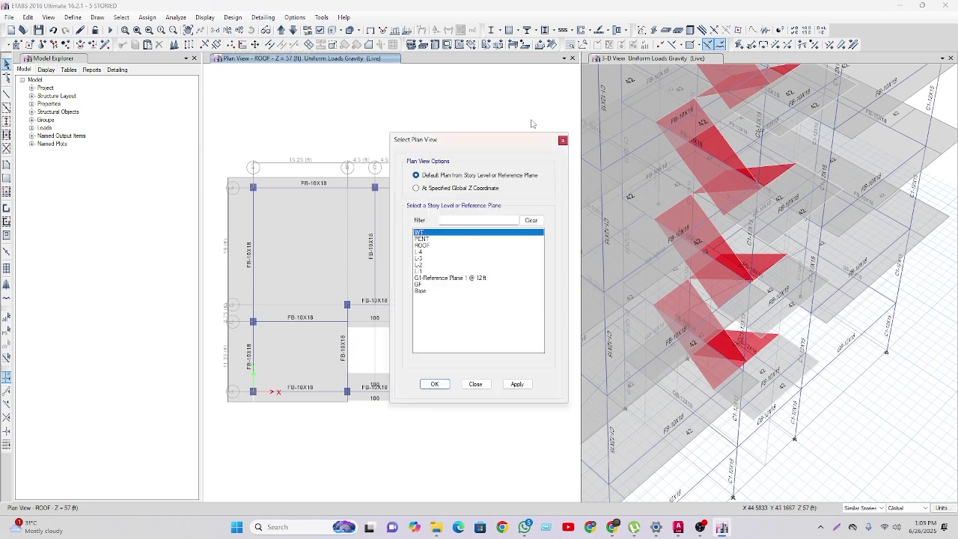
{"action": "left_click", "coordinate": [563, 140]}
{"action": "left_click", "coordinate": [214, 30]}
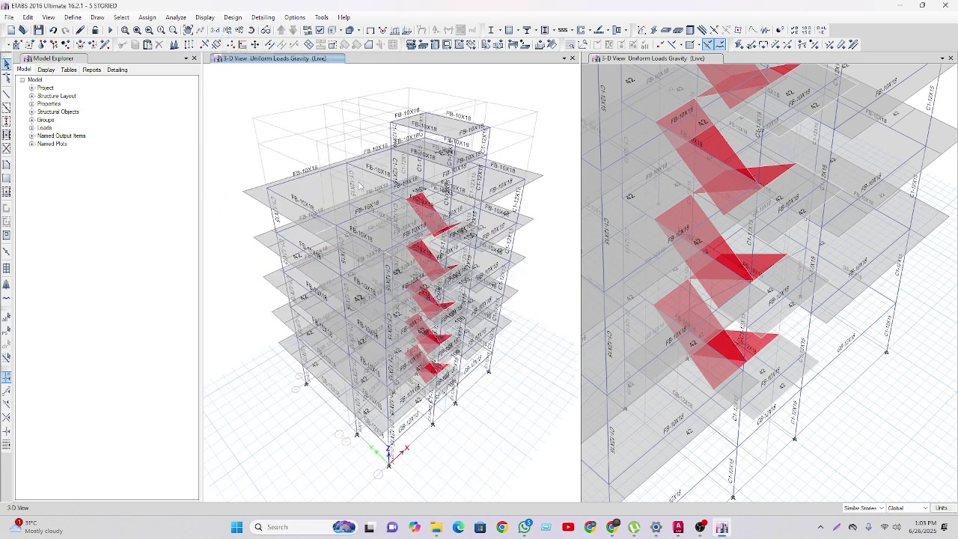
{"action": "scroll", "coordinate": [414, 283], "scroll_direction": "up", "scroll_amount": 4}
{"action": "scroll", "coordinate": [409, 284], "scroll_direction": "down", "scroll_amount": 4}
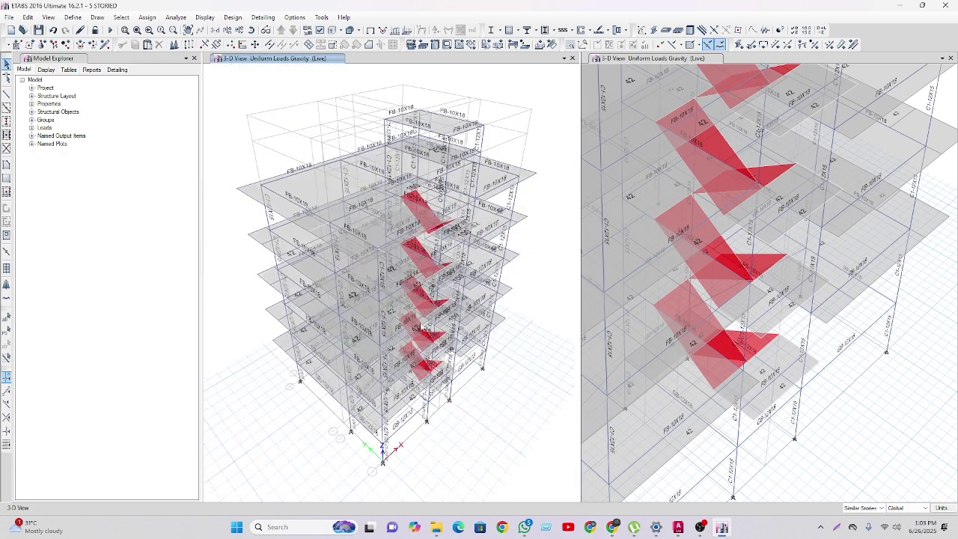
{"action": "middle_click_drag", "start_coordinate": [452, 389], "coordinate": [428, 382]}
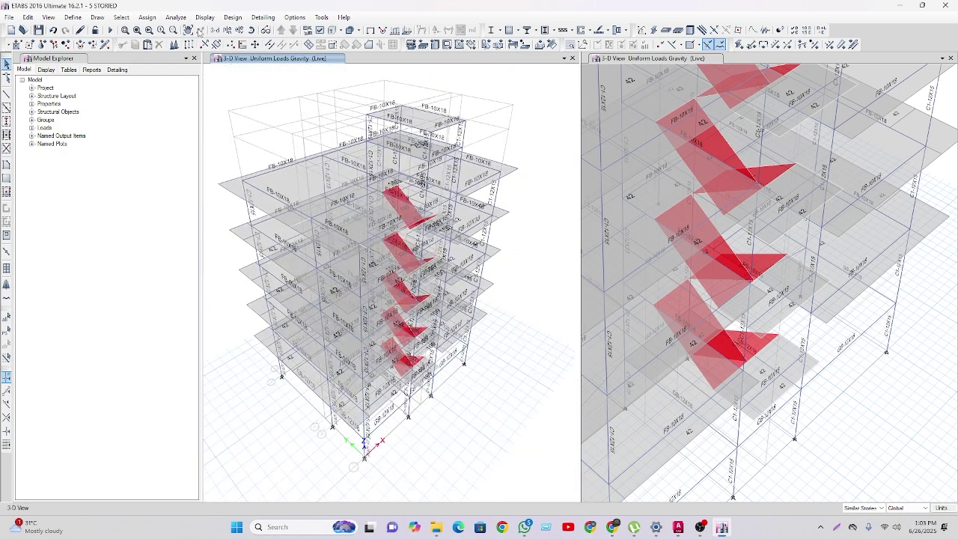
Step: Save the model and run Check Model with all joint, frame, shell, meshing, loading and duplicate self mass checks, without the fix options
{"action": "left_click", "coordinate": [38, 30]}
{"action": "left_click", "coordinate": [179, 18]}
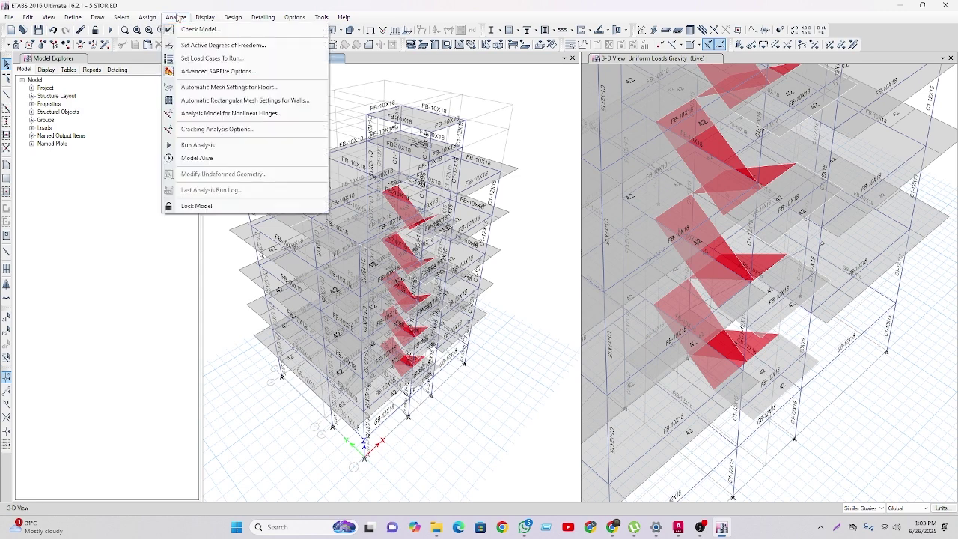
{"action": "left_click", "coordinate": [200, 29]}
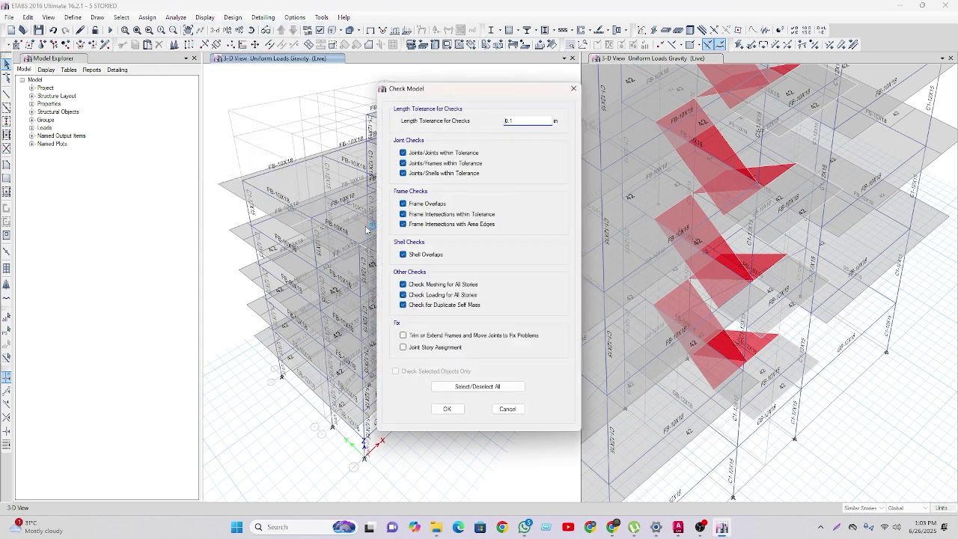
{"action": "left_click", "coordinate": [449, 409]}
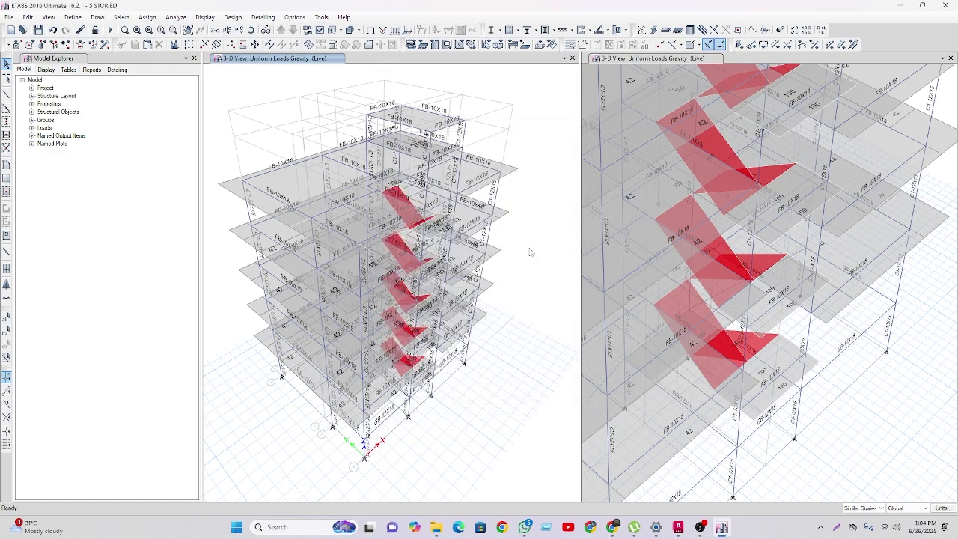
{"action": "middle_click_drag", "start_coordinate": [530, 253], "coordinate": [527, 313]}
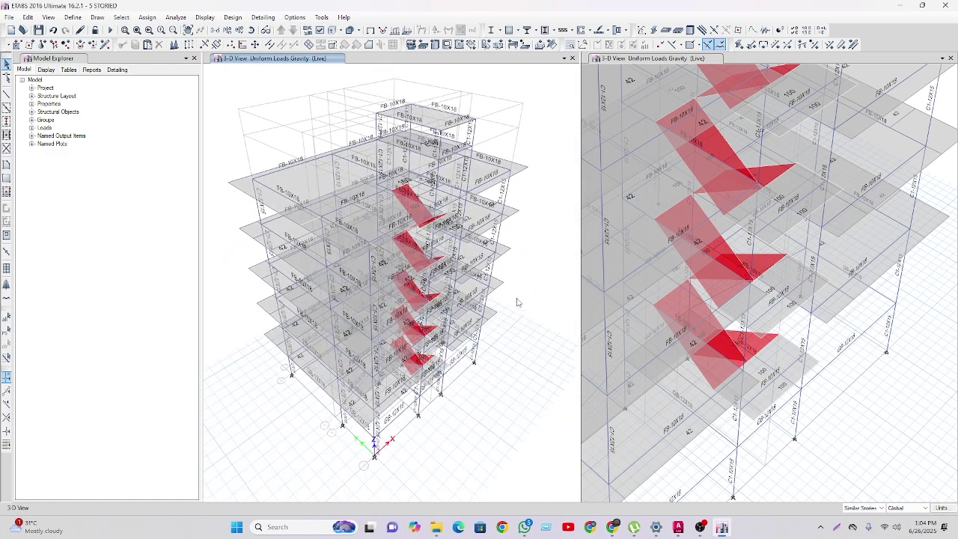